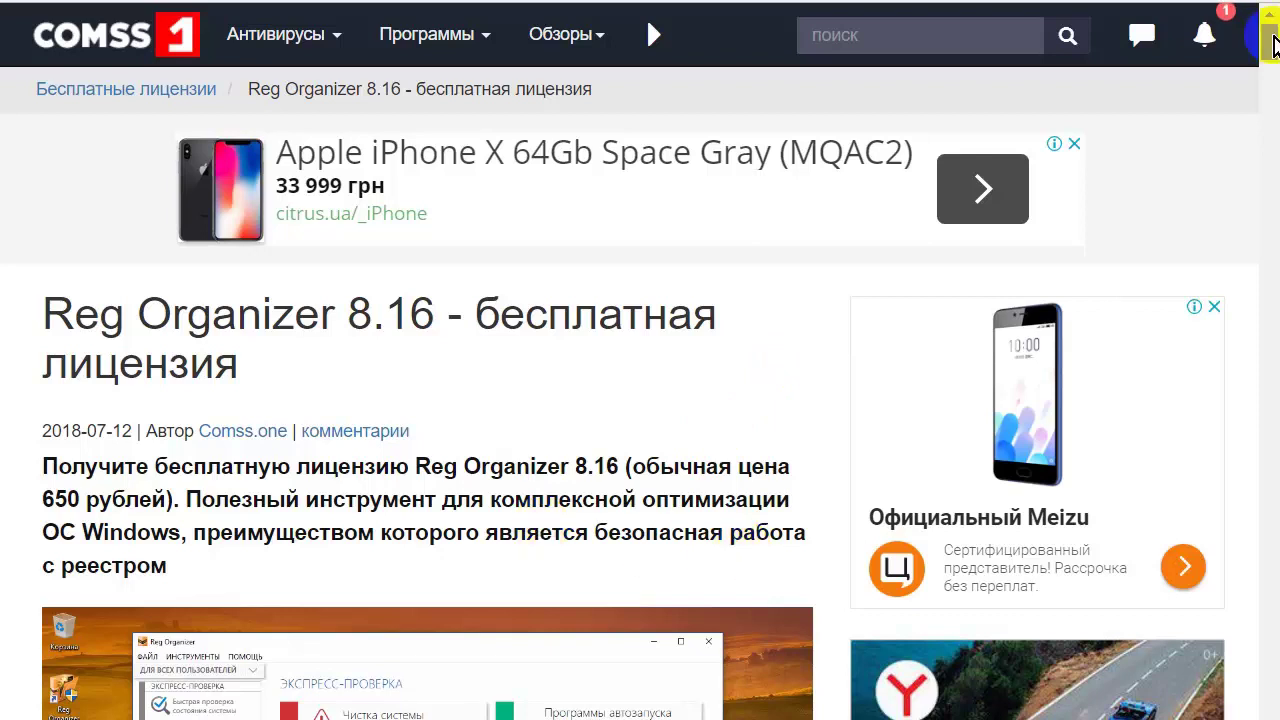
# Download Reg Organizer 8.16 from its free-licence article and save the installer reg-organizer-setup-816 to the desktop
pyautogui.scroll(-10, 1272, 42)
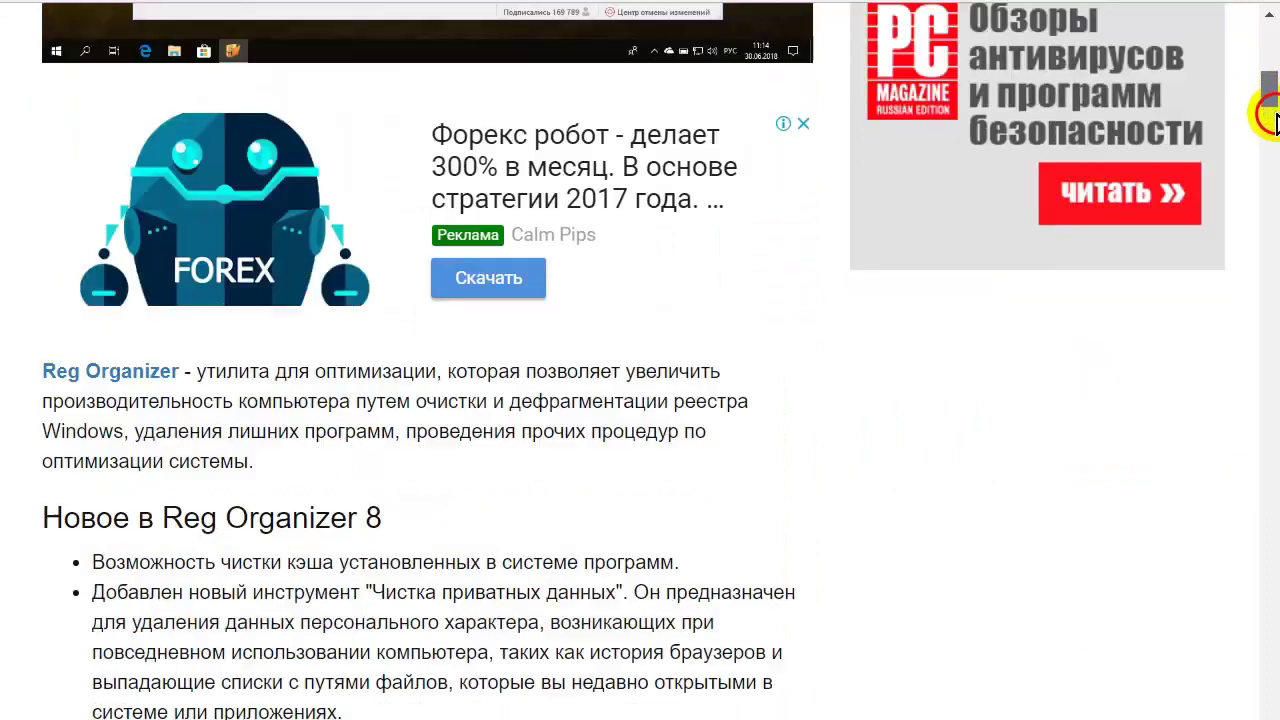
pyautogui.moveTo(1272, 118); pyautogui.dragTo(94, 457)
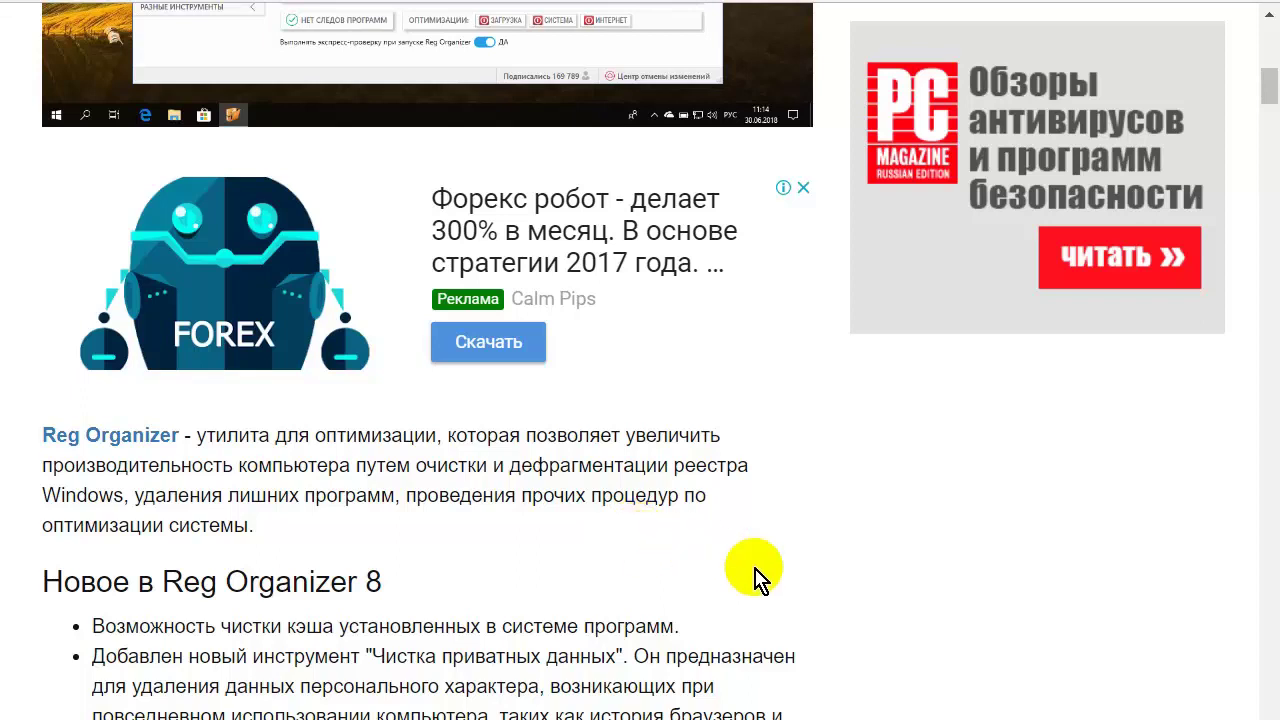
pyautogui.scroll(-10, 1143, 335)
pyautogui.scroll(-1, 1143, 335)
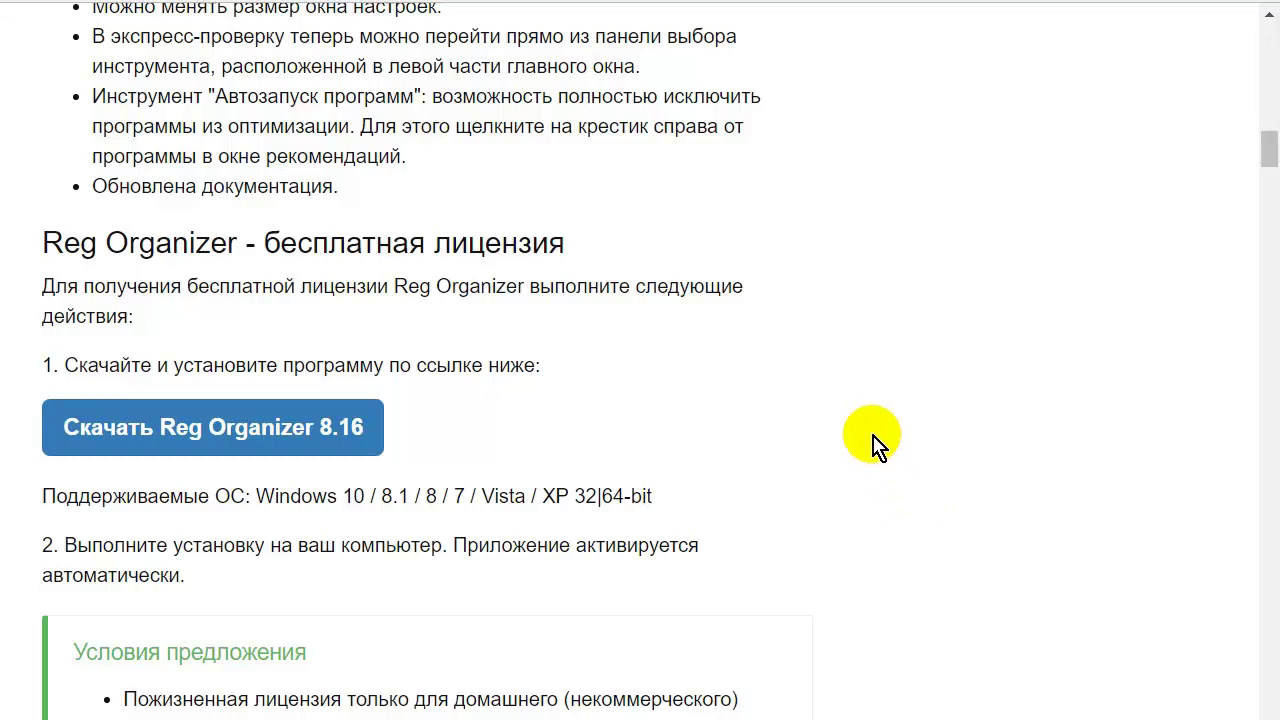
pyautogui.click(207, 430)
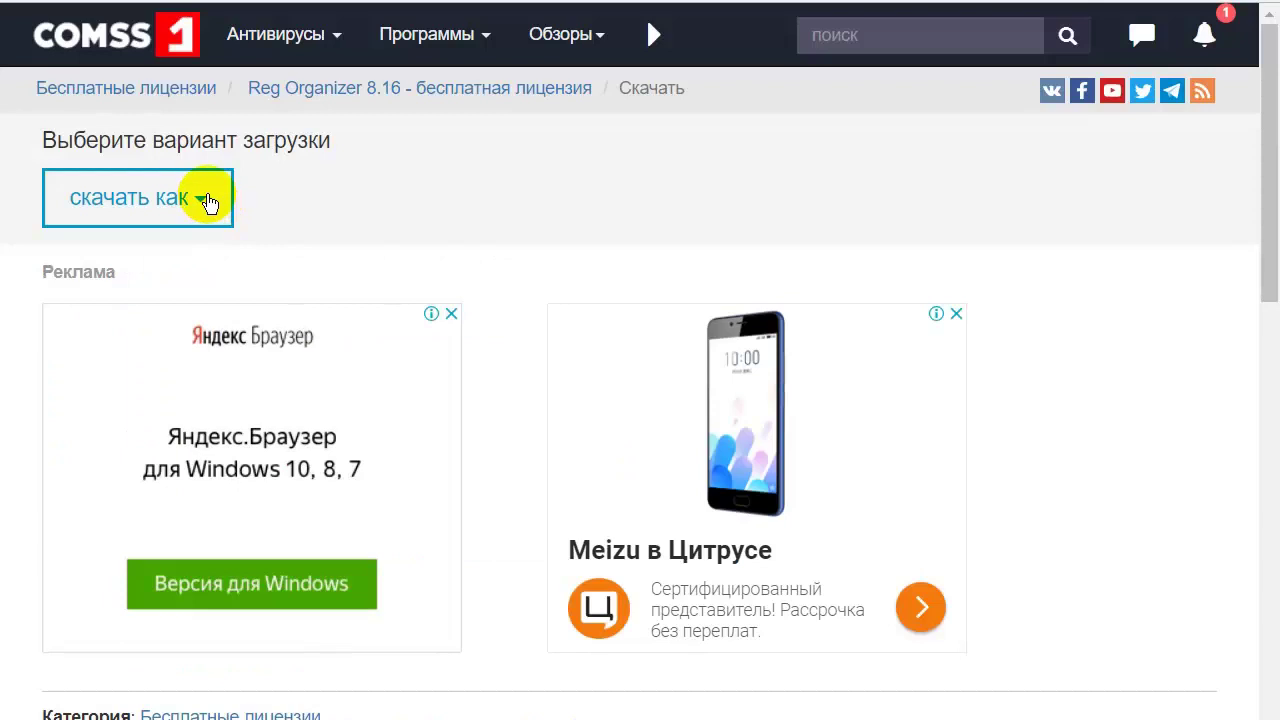
pyautogui.click(201, 199)
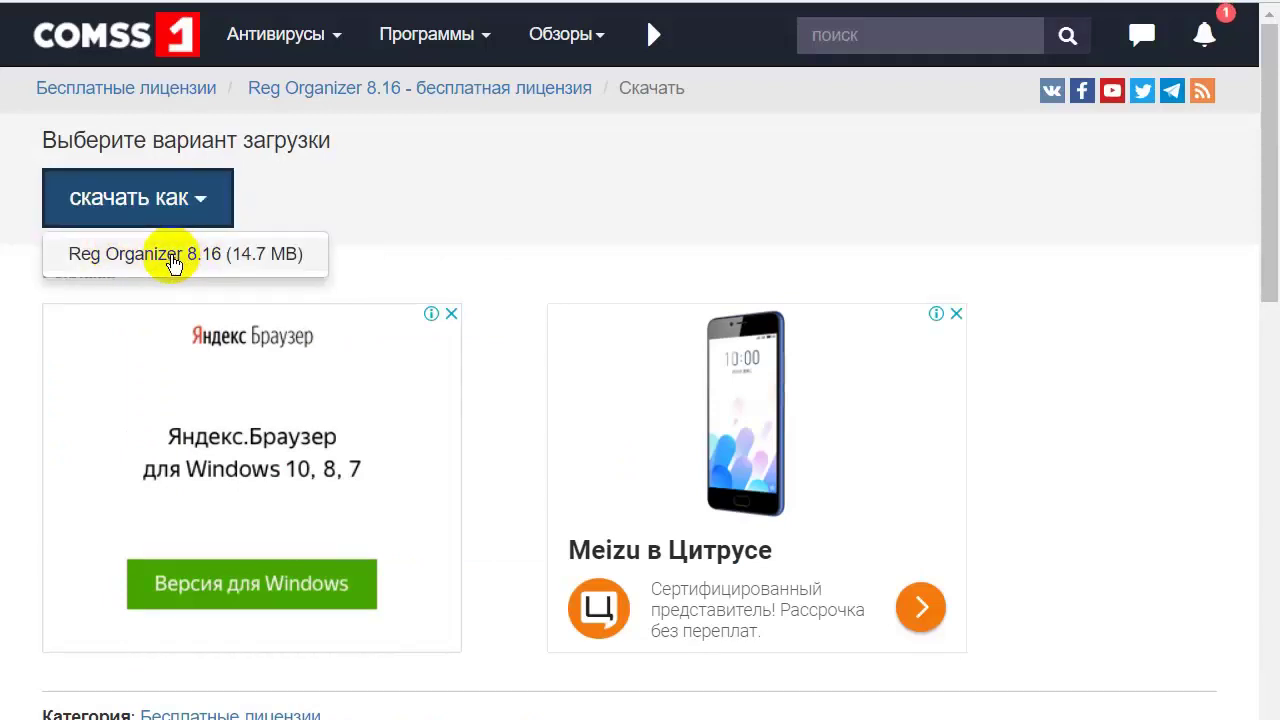
pyautogui.click(174, 256)
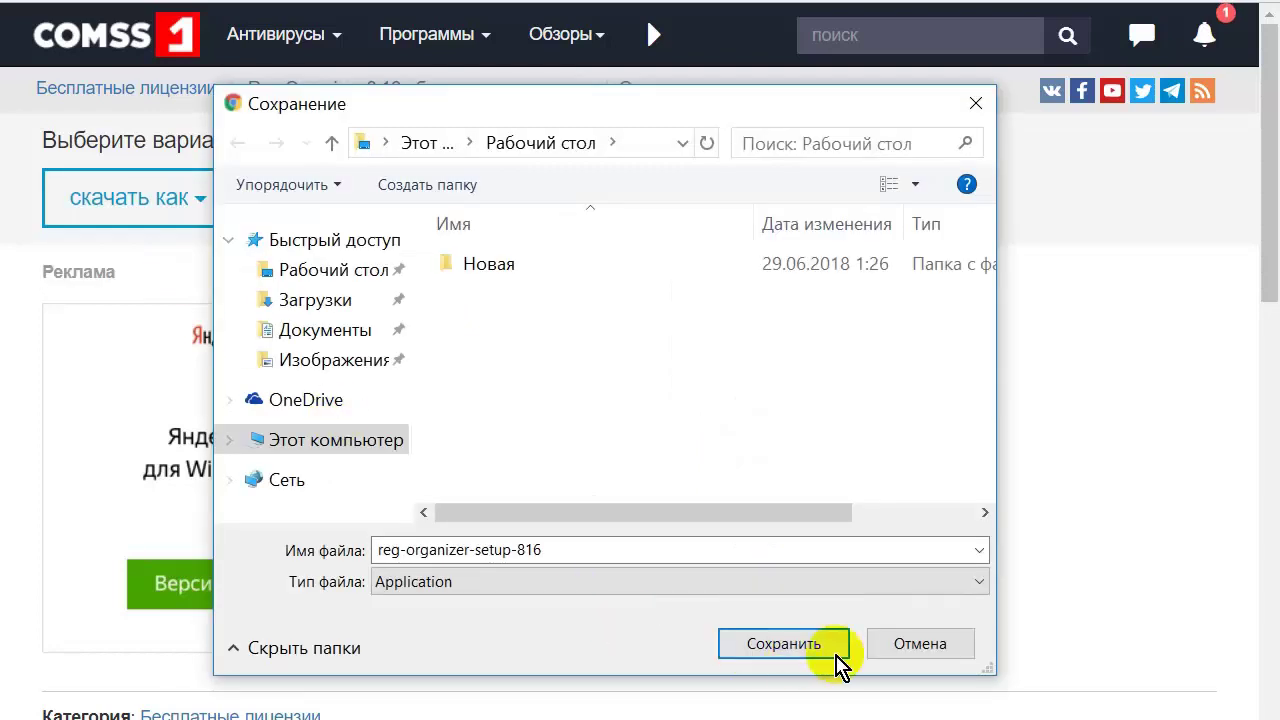
pyautogui.click(782, 644)
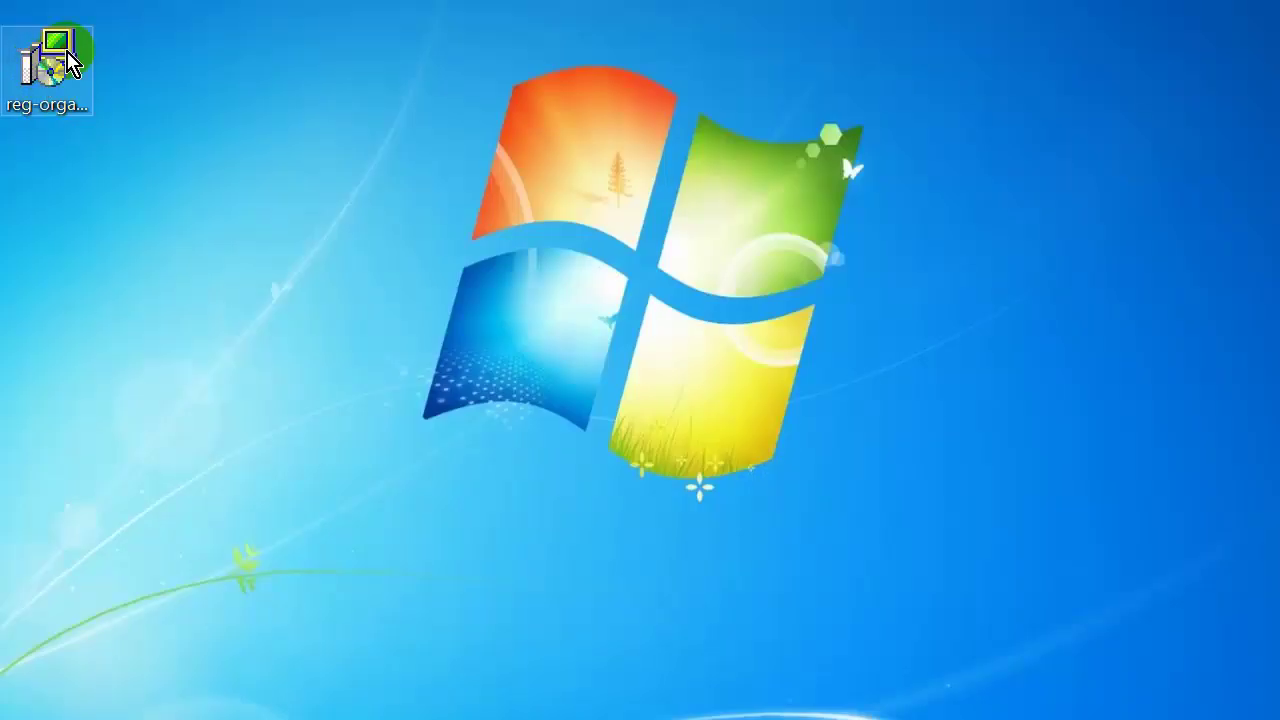
# Run reg-organizer-setup-816, accept the licence agreement and install Reg Organizer to C:\Program Files\Reg Organizer
pyautogui.click(60, 58)
pyautogui.doubleClick(67, 60)
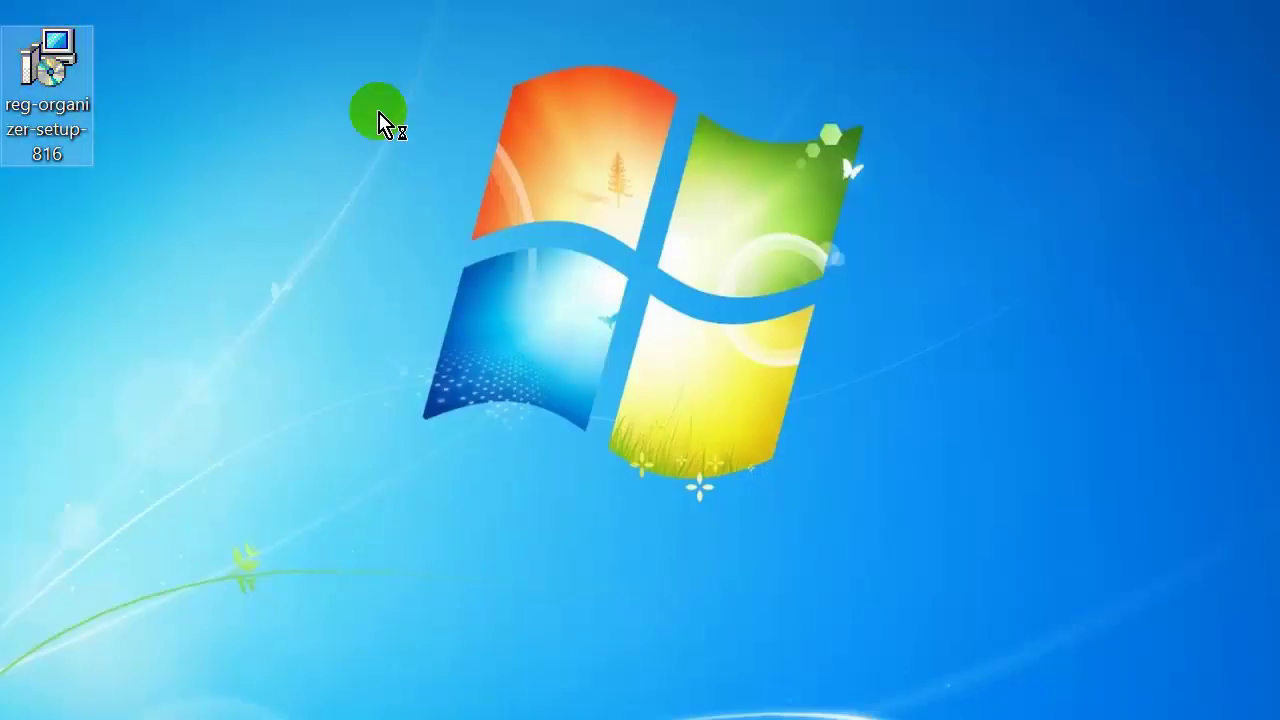
pyautogui.click(731, 350)
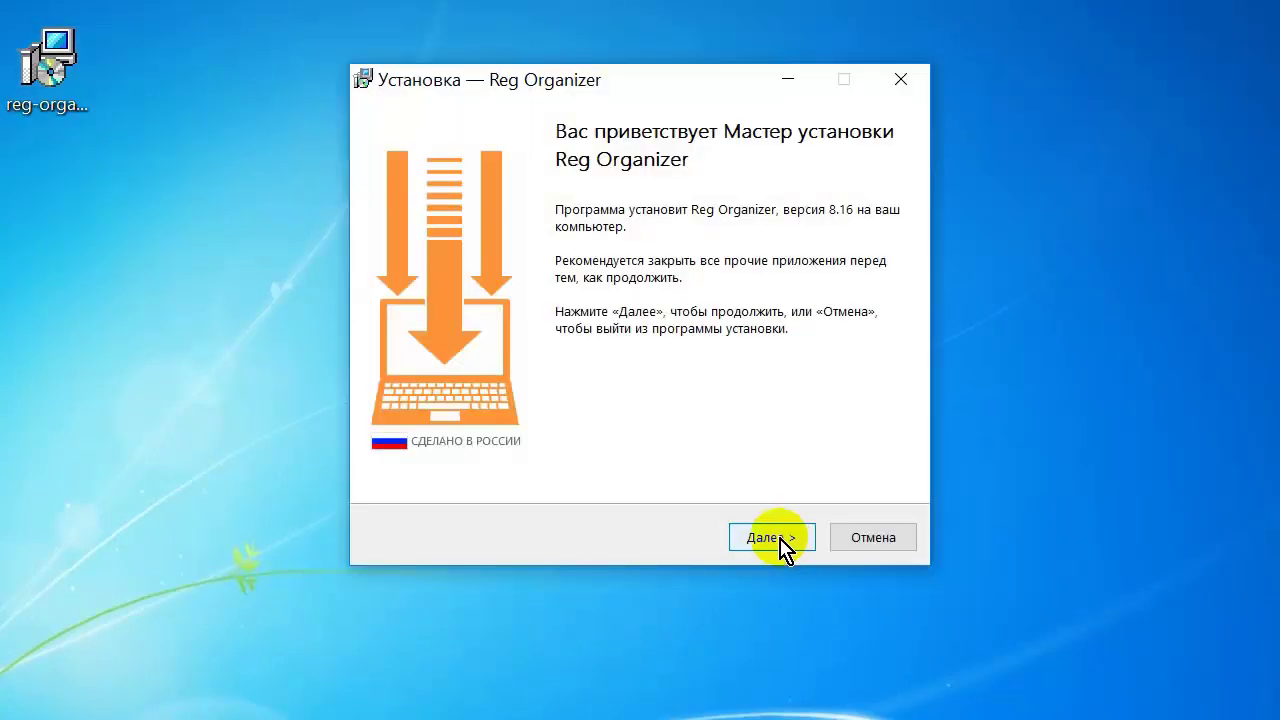
pyautogui.click(778, 540)
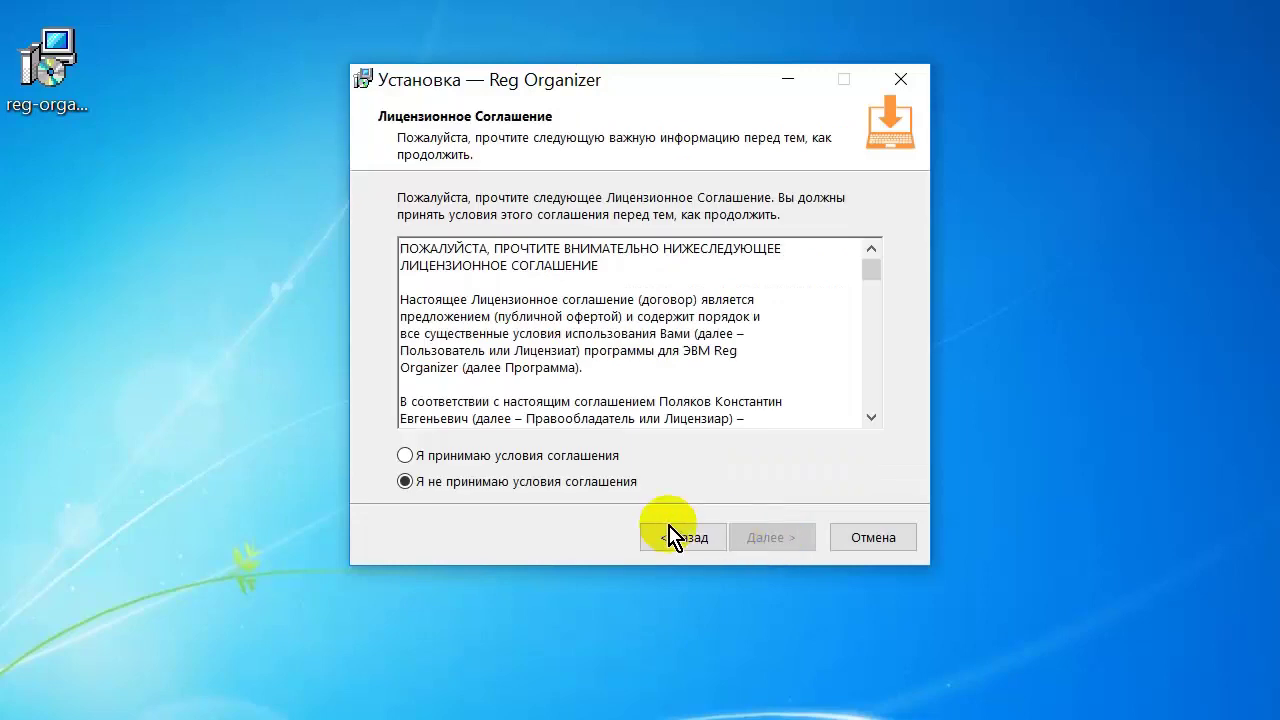
pyautogui.click(405, 456)
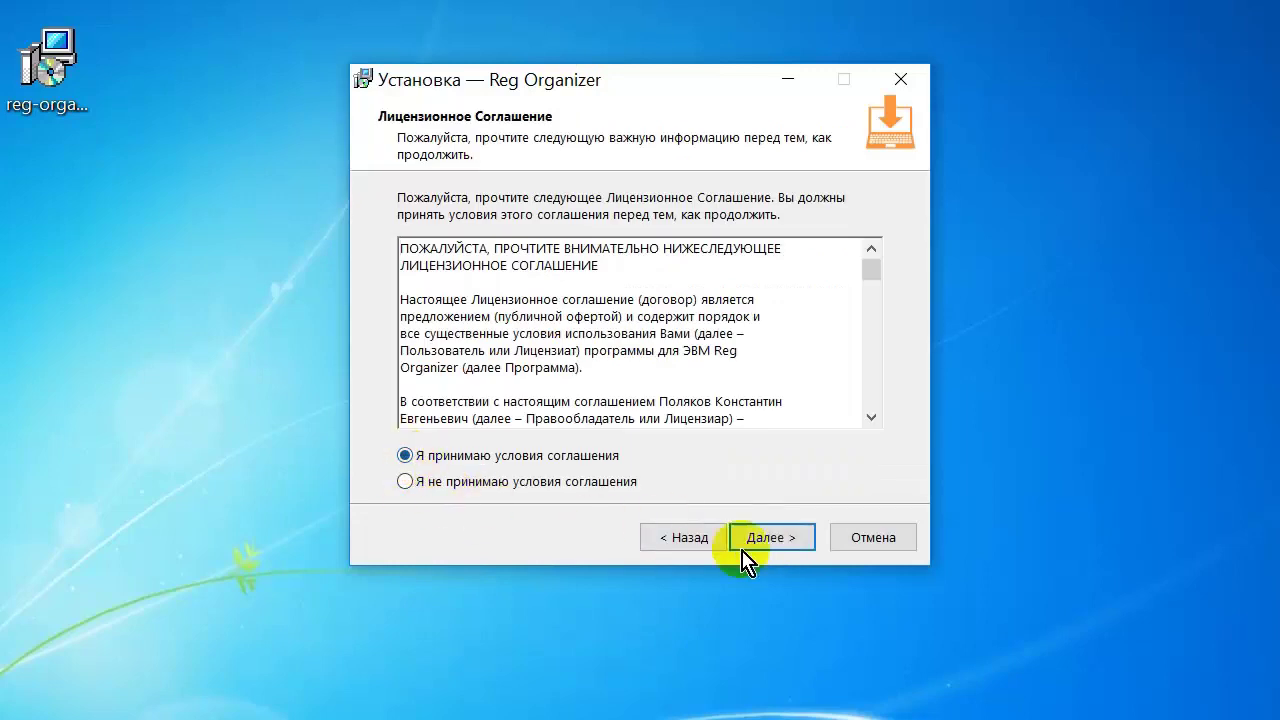
pyautogui.click(786, 549)
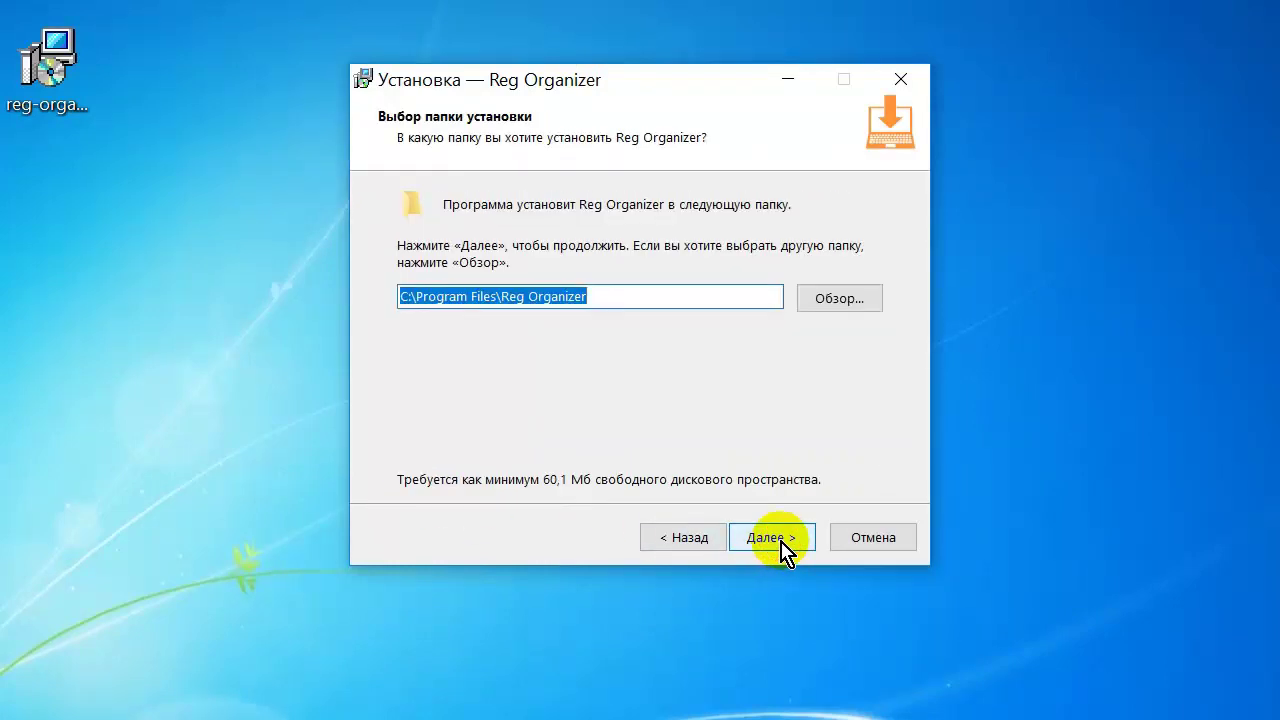
pyautogui.click(772, 538)
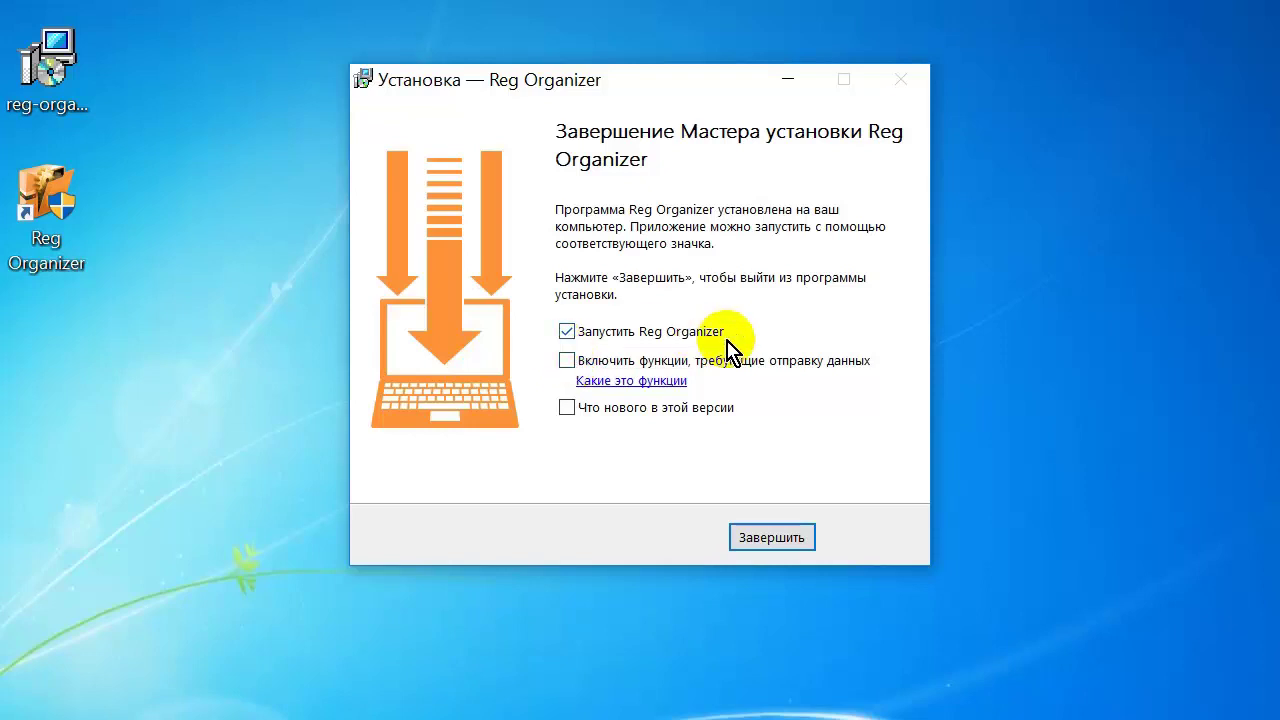
# Finish the setup wizard with only the option to launch Reg Organizer enabled
pyautogui.click(71, 246)
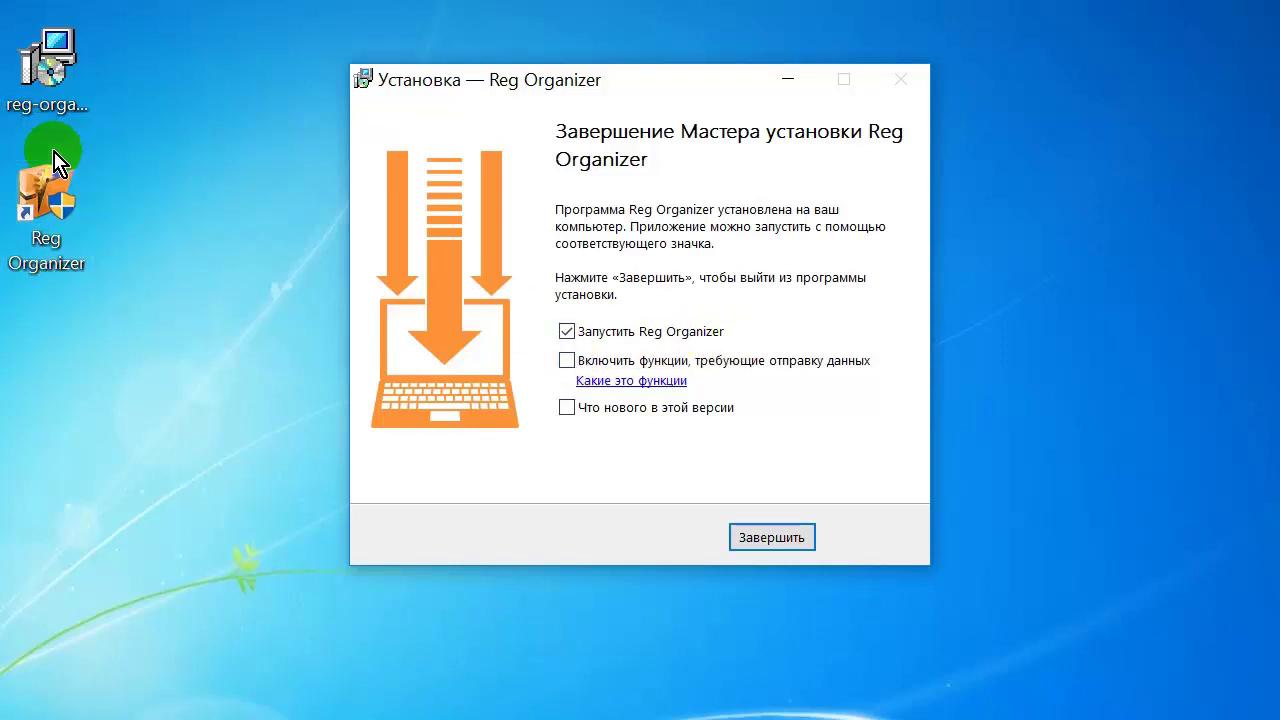
pyautogui.click(20, 283)
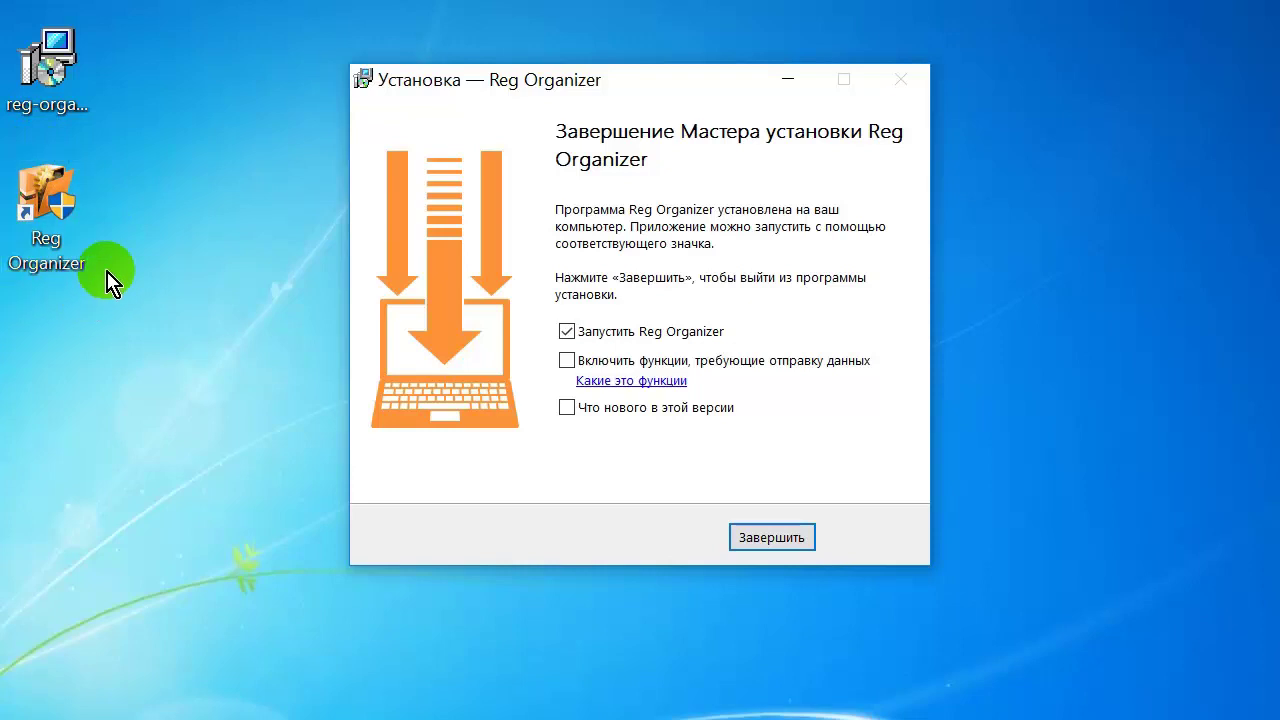
pyautogui.click(783, 547)
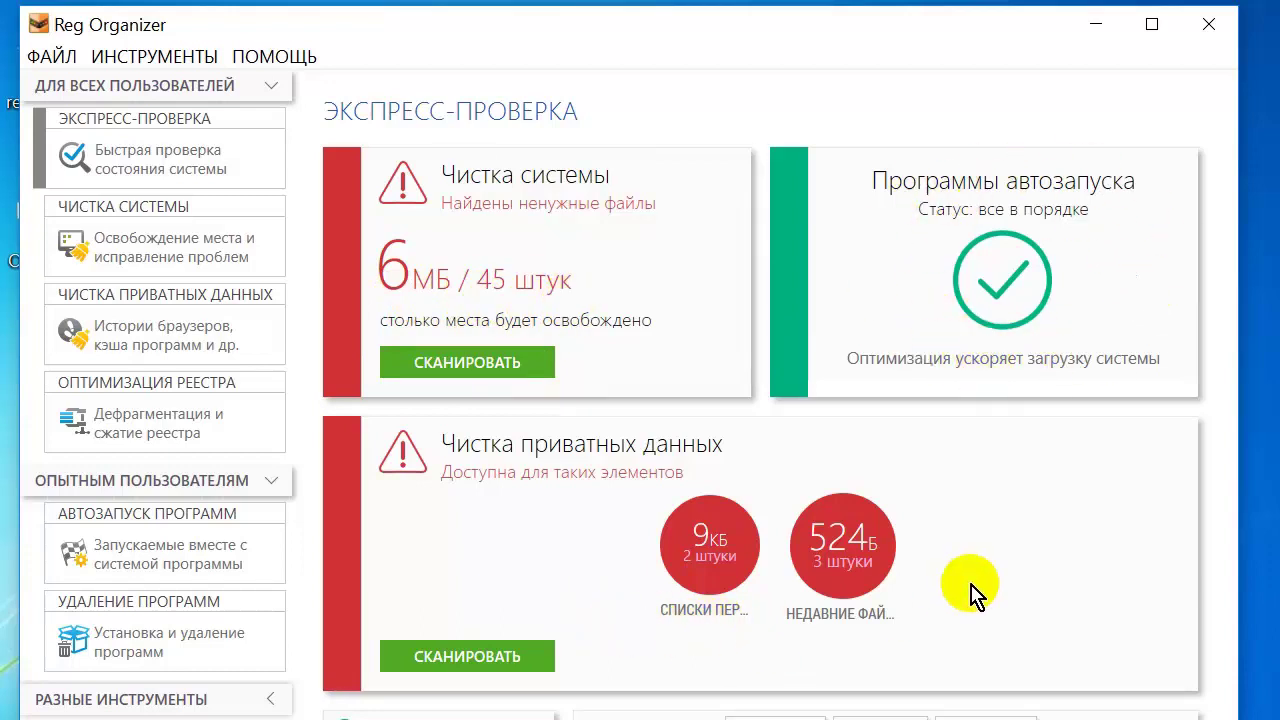
# Scan the system for unneeded files from the express check and clean out the found items
pyautogui.click(474, 374)
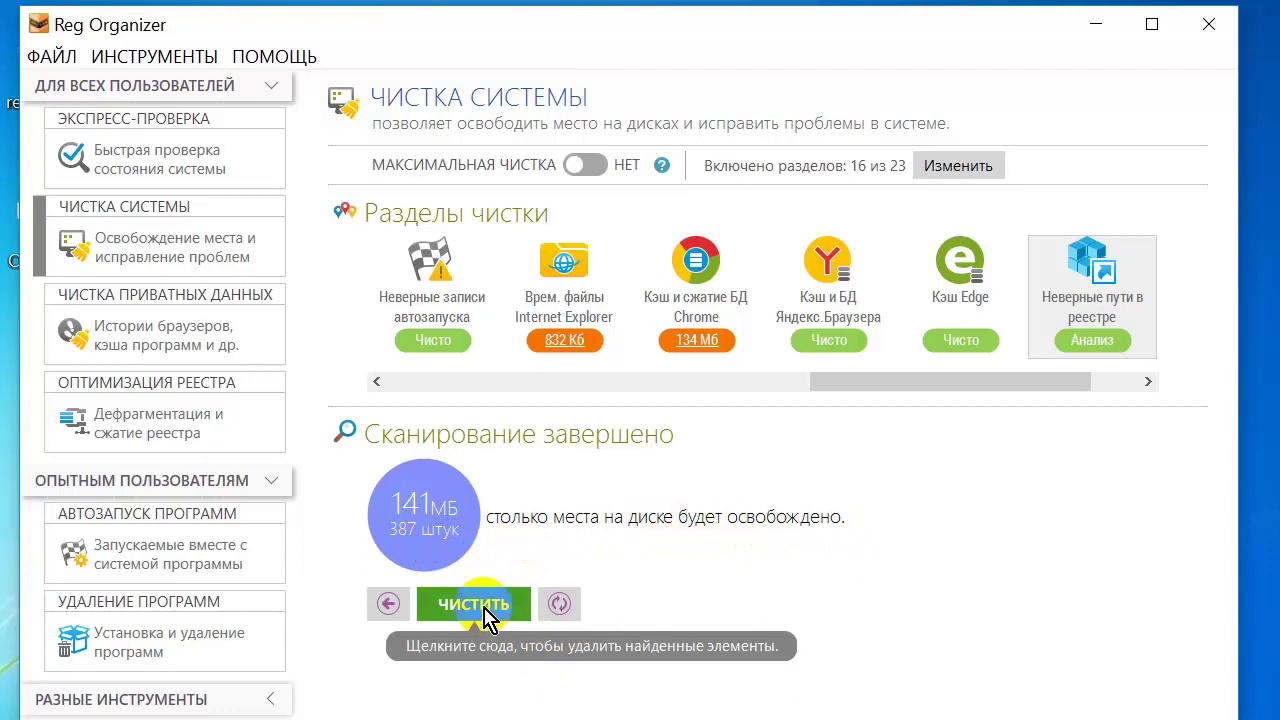
pyautogui.click(483, 614)
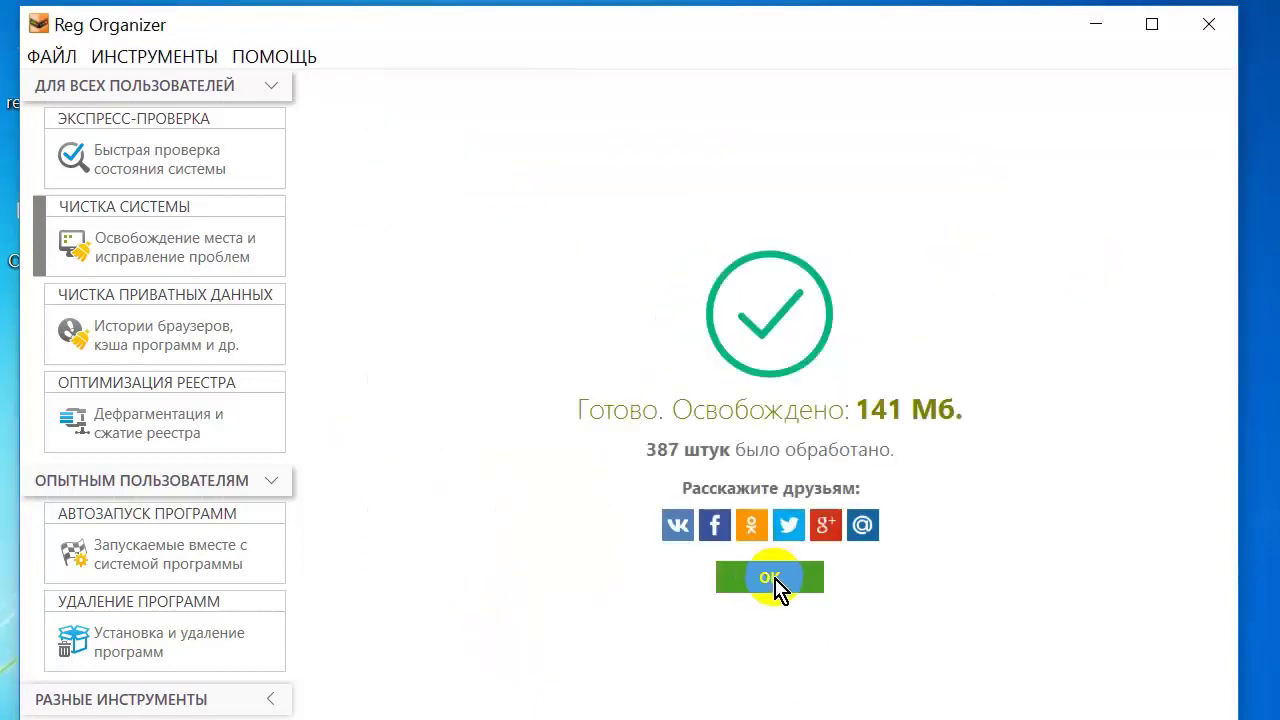
pyautogui.click(785, 590)
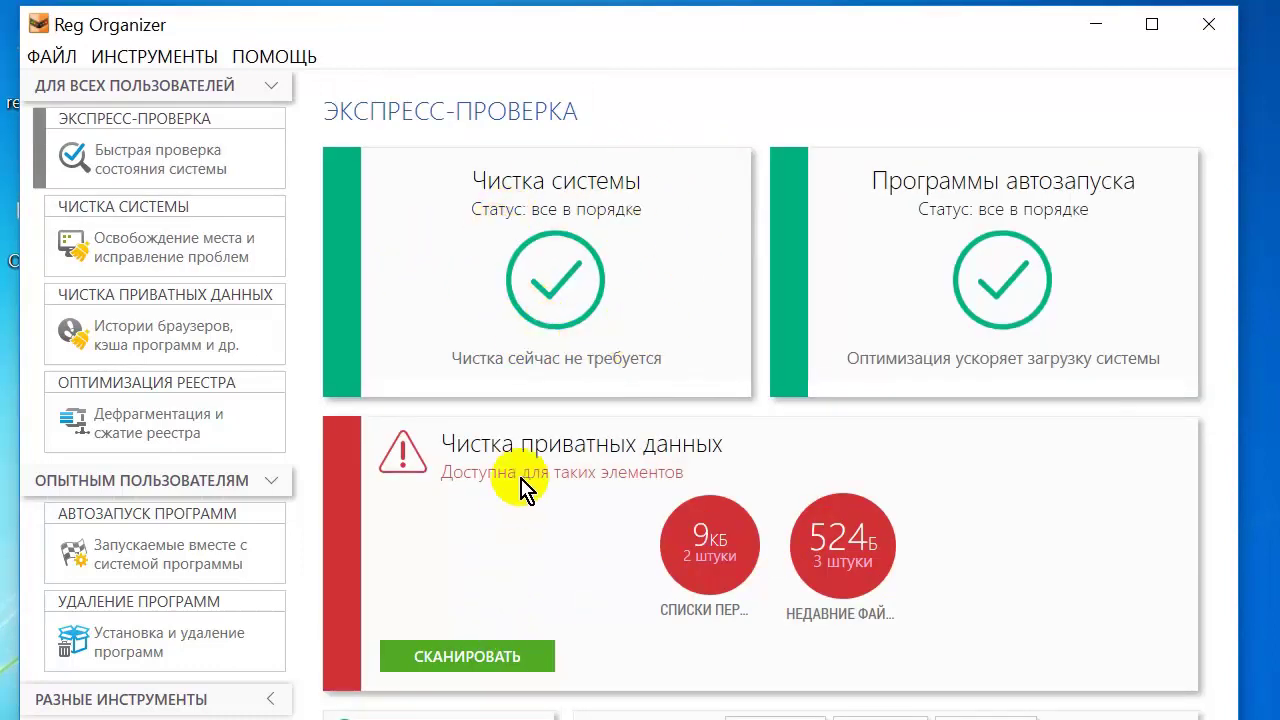
# Scan for private data and clean the preselected sections, leaving the Chrome, Edge and Internet Explorer cookies unselected
pyautogui.click(484, 664)
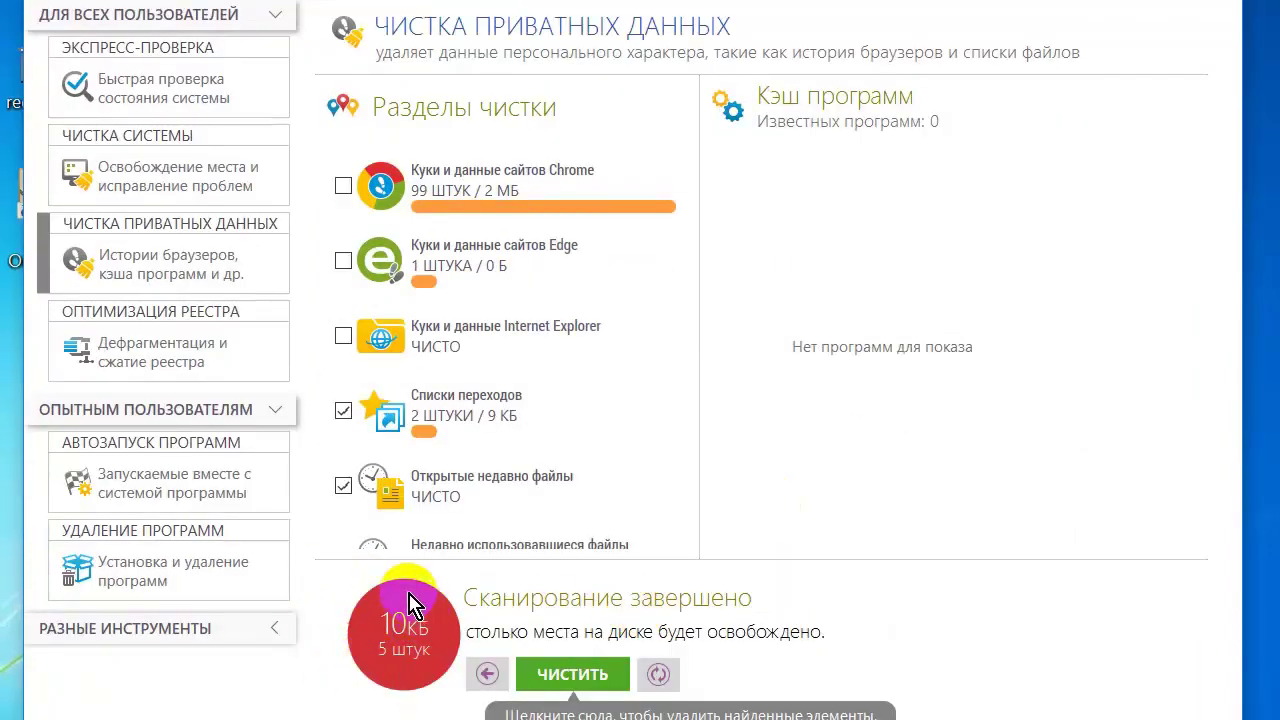
pyautogui.click(591, 672)
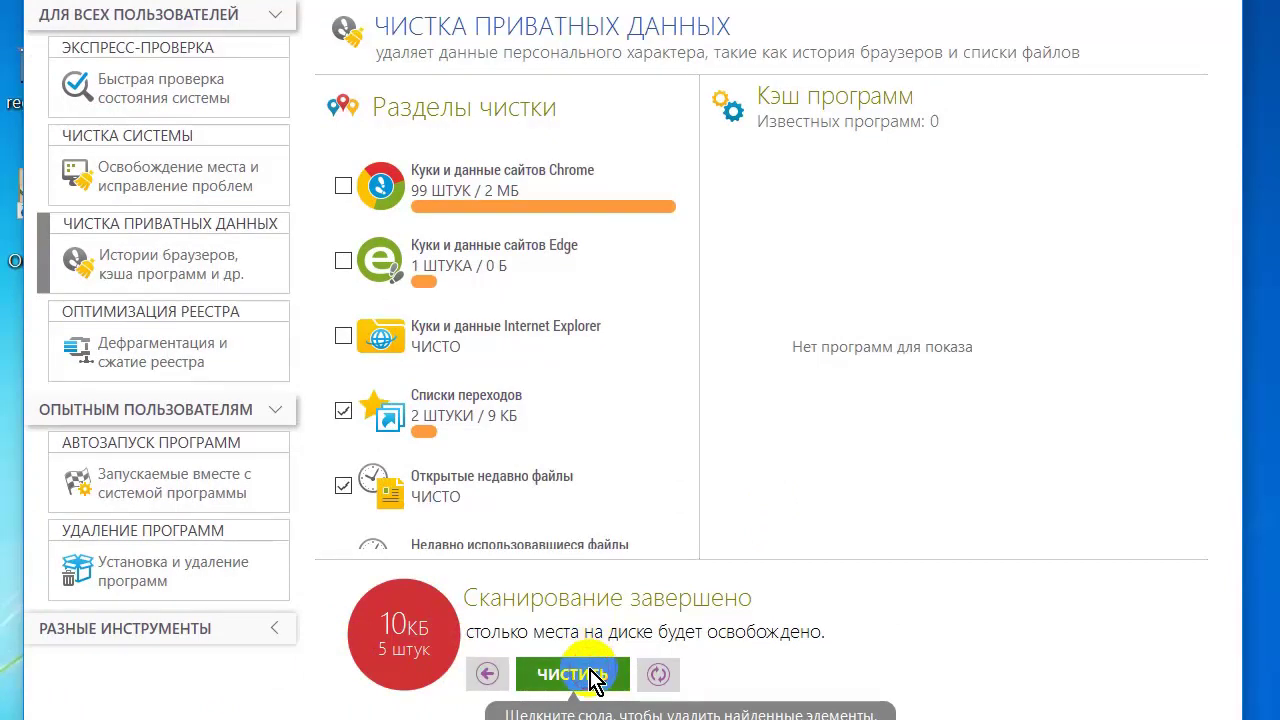
pyautogui.click(779, 515)
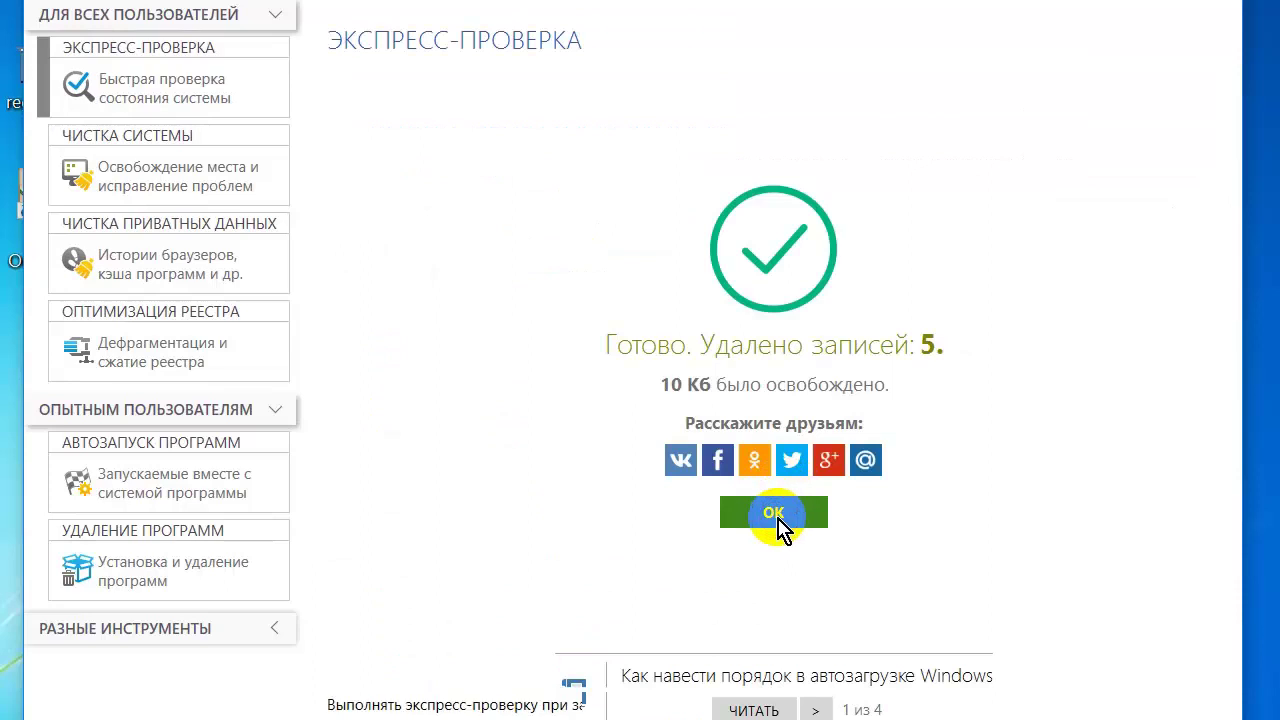
# Optimize the system registry without shutting down the computer, and close the optimization window to restart the system
pyautogui.click(160, 350)
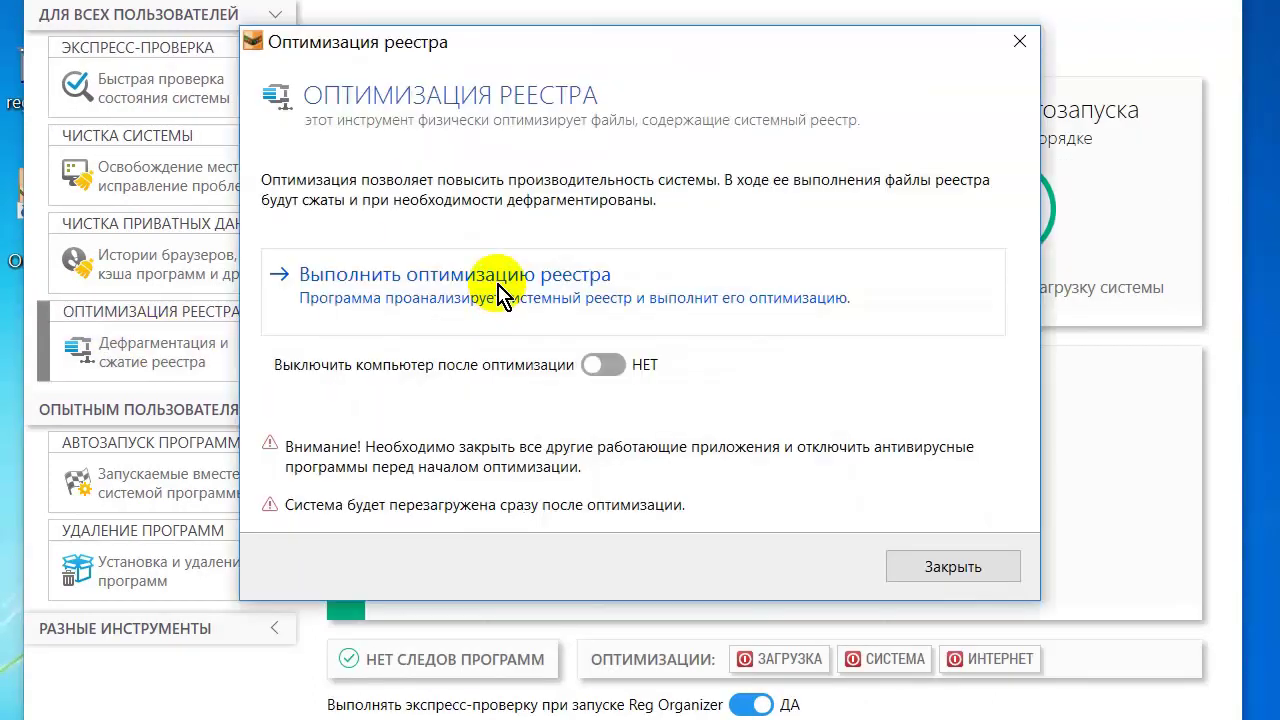
pyautogui.click(497, 287)
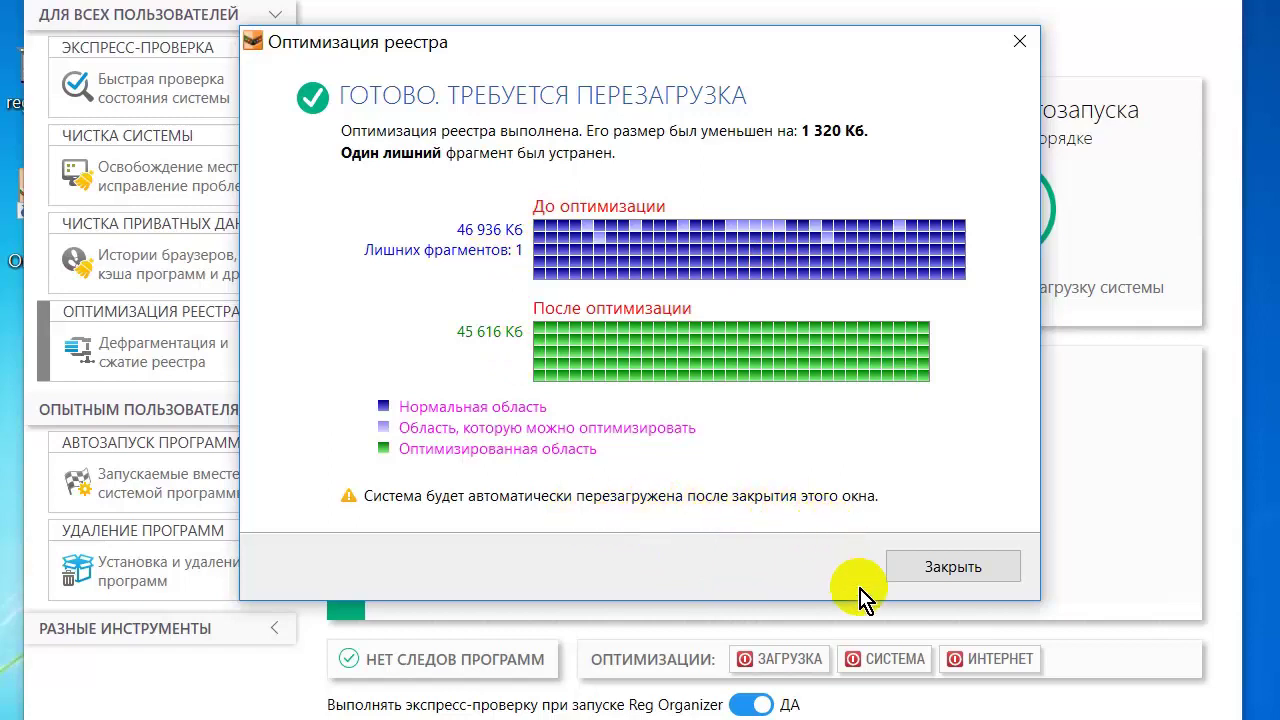
pyautogui.click(972, 574)
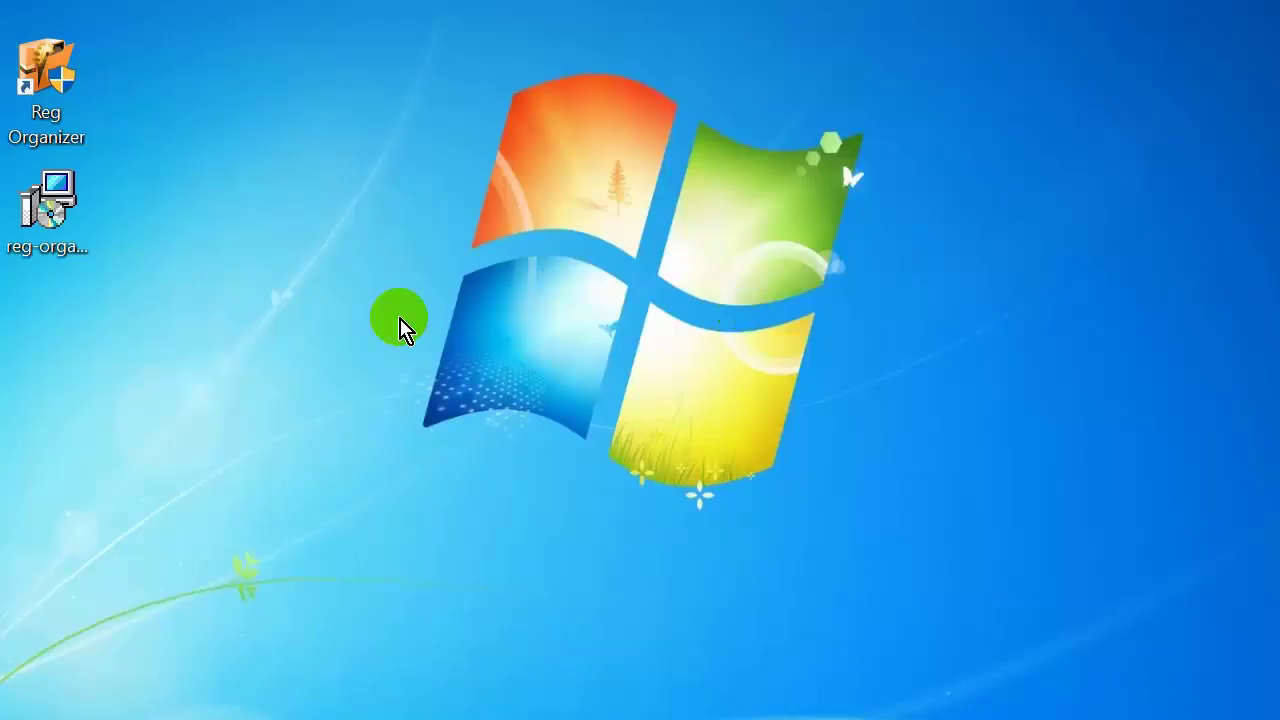
# Delete the reg-organizer-setup-816 installer from the desktop
pyautogui.click(61, 205)
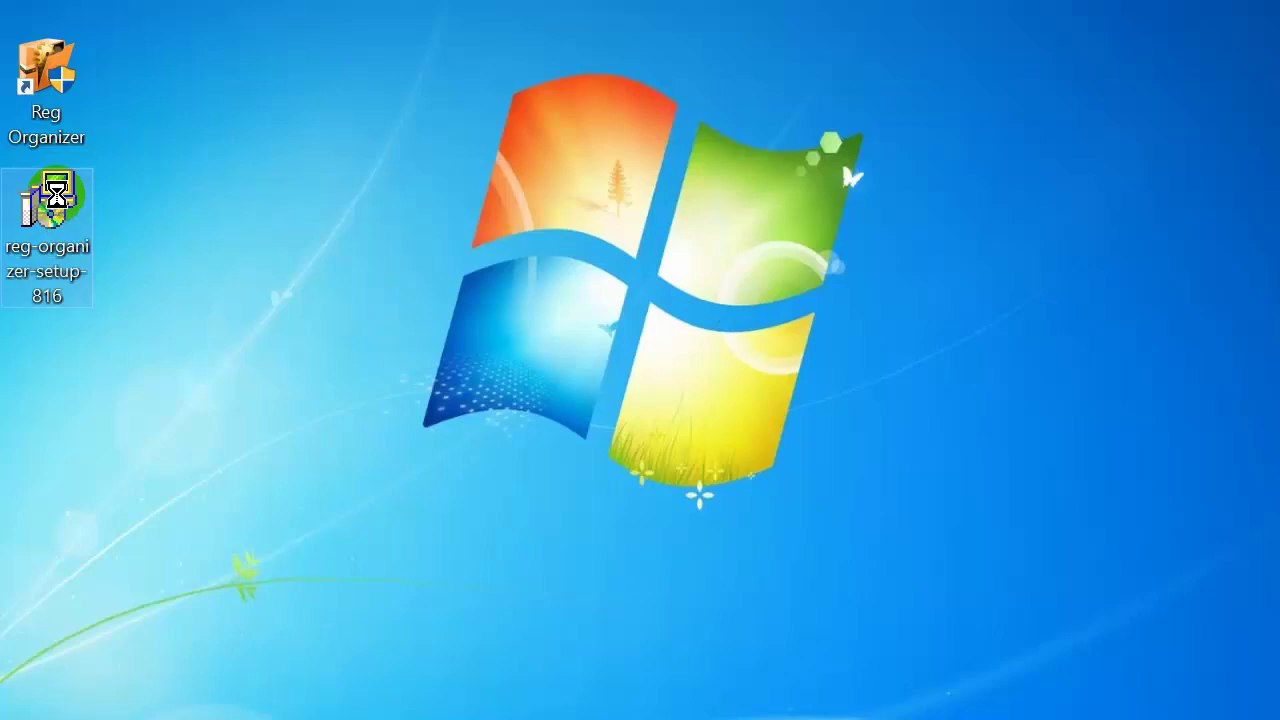
pyautogui.rightClick(61, 205)
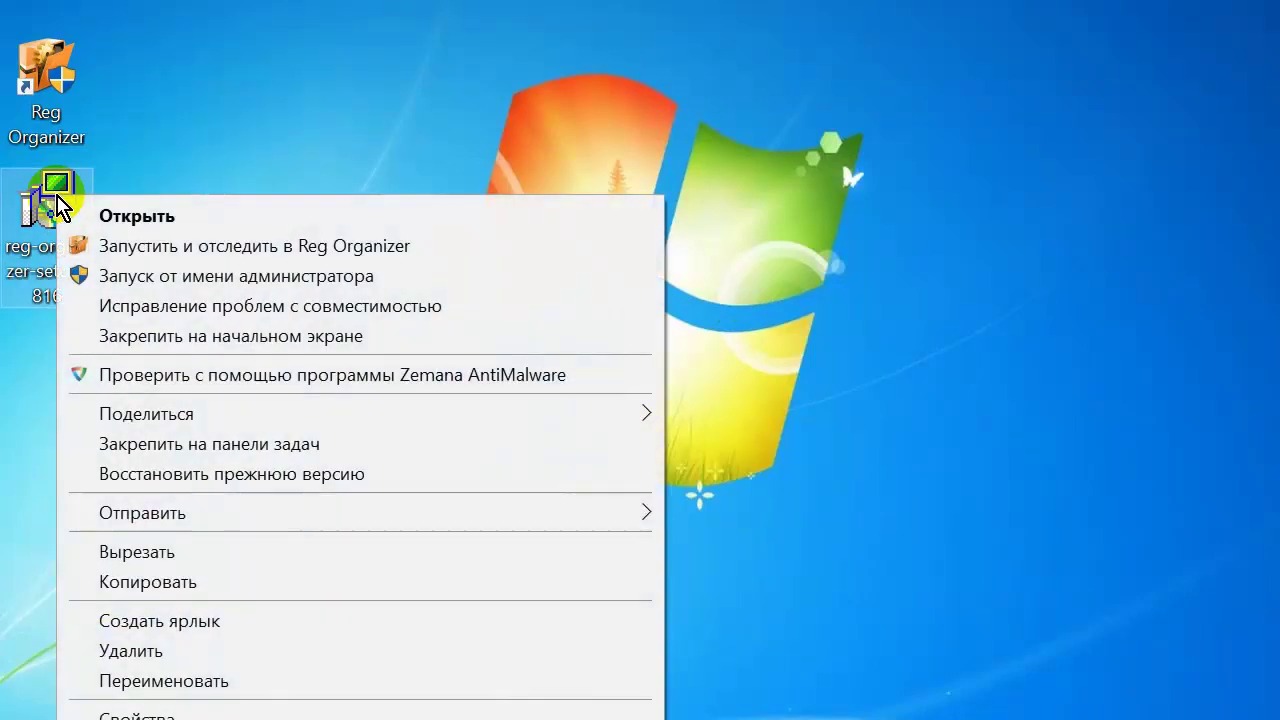
pyautogui.click(155, 655)
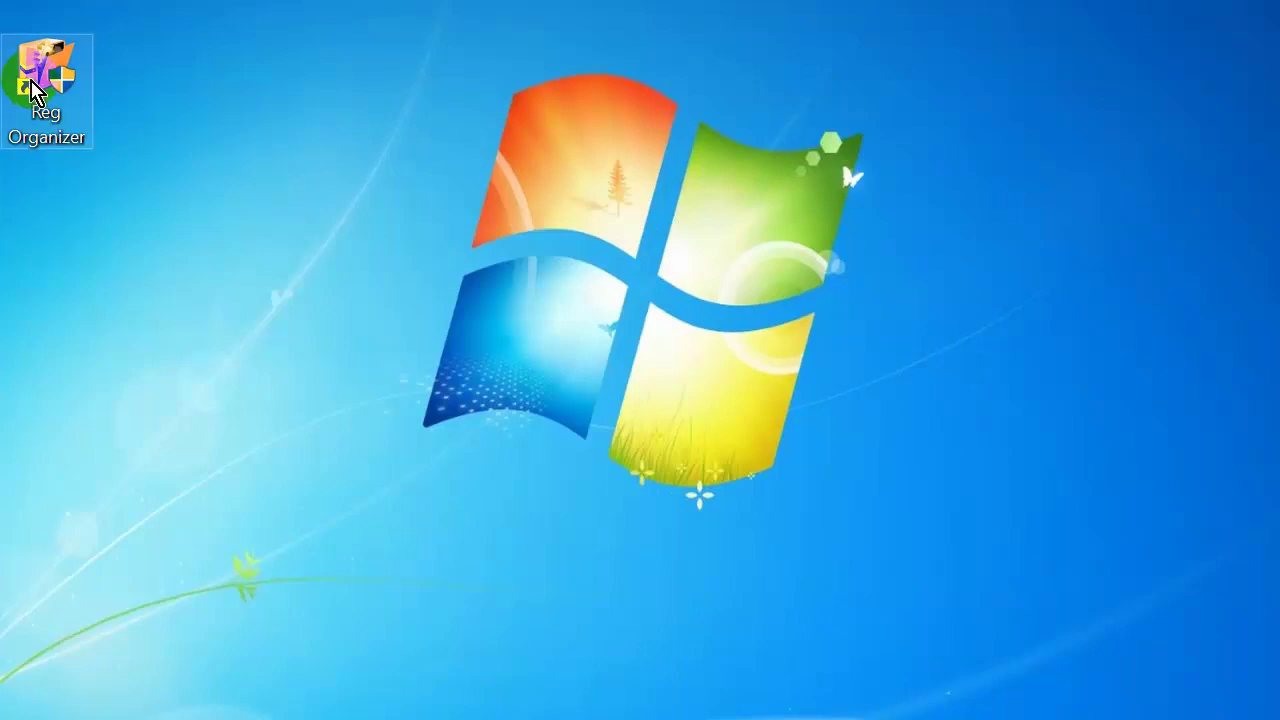
# Launch Reg Organizer as administrator and open its list of startup programs
pyautogui.rightClick(42, 72)
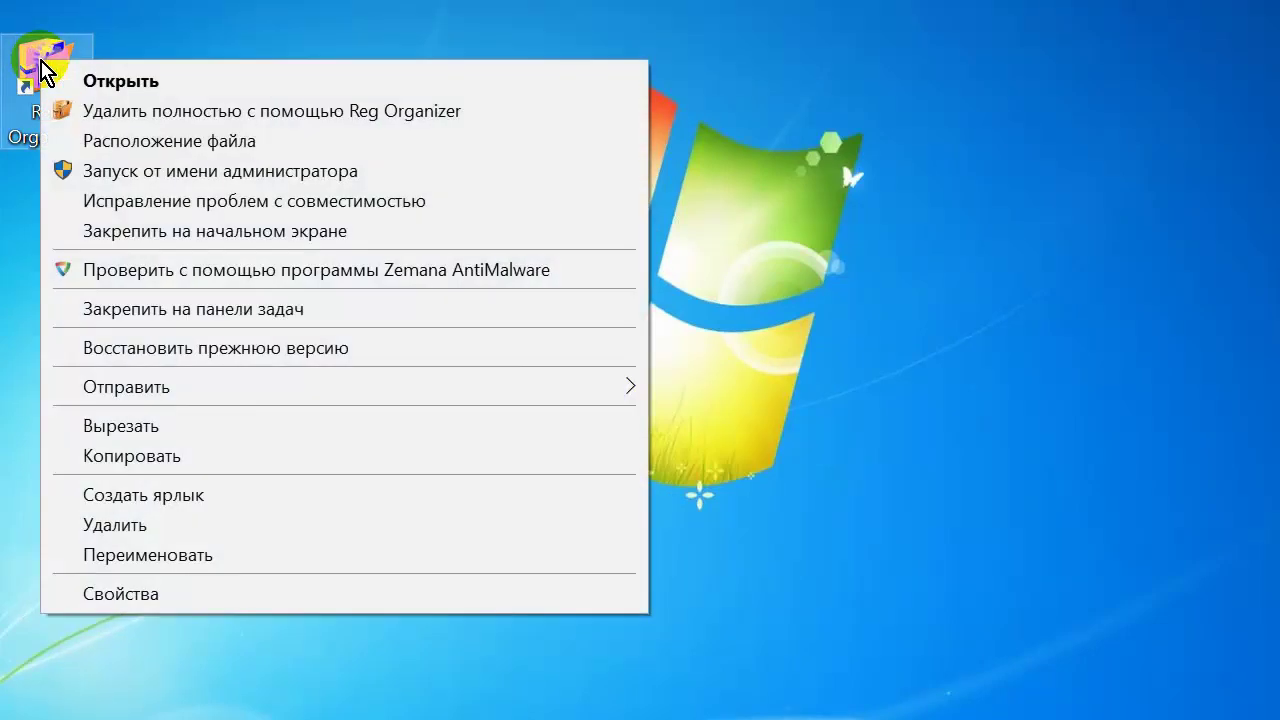
pyautogui.click(183, 171)
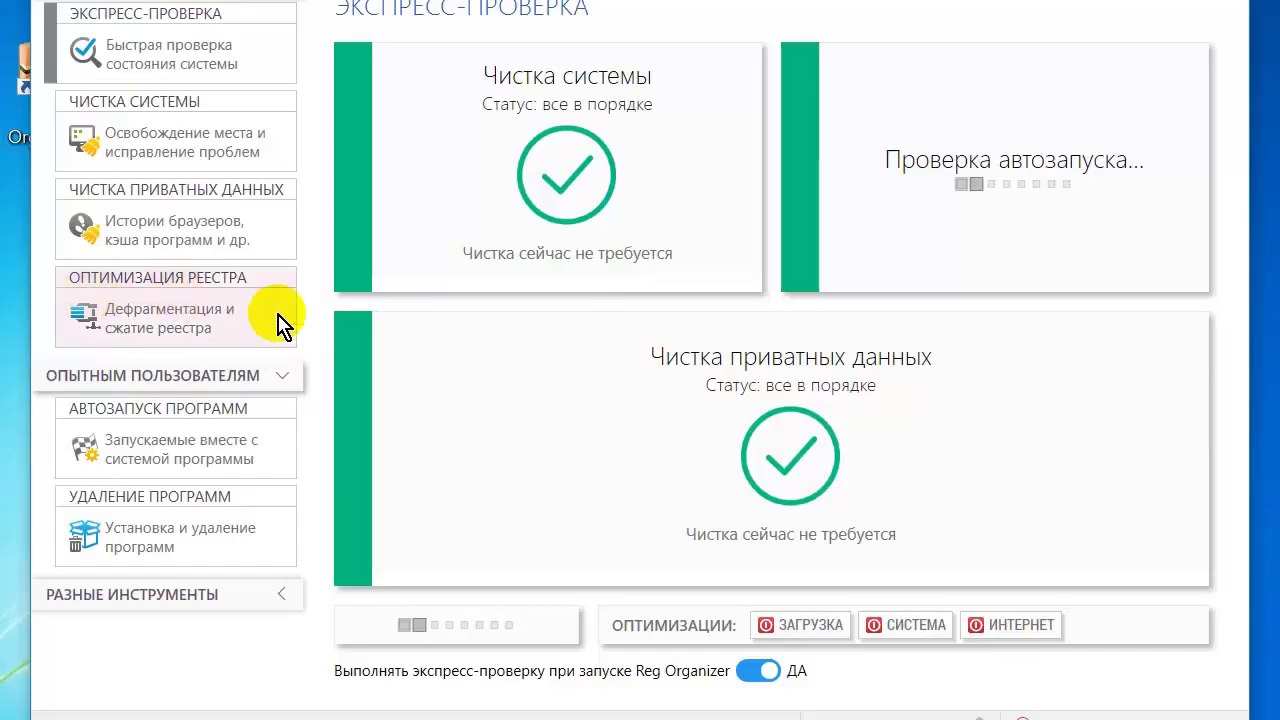
pyautogui.click(155, 445)
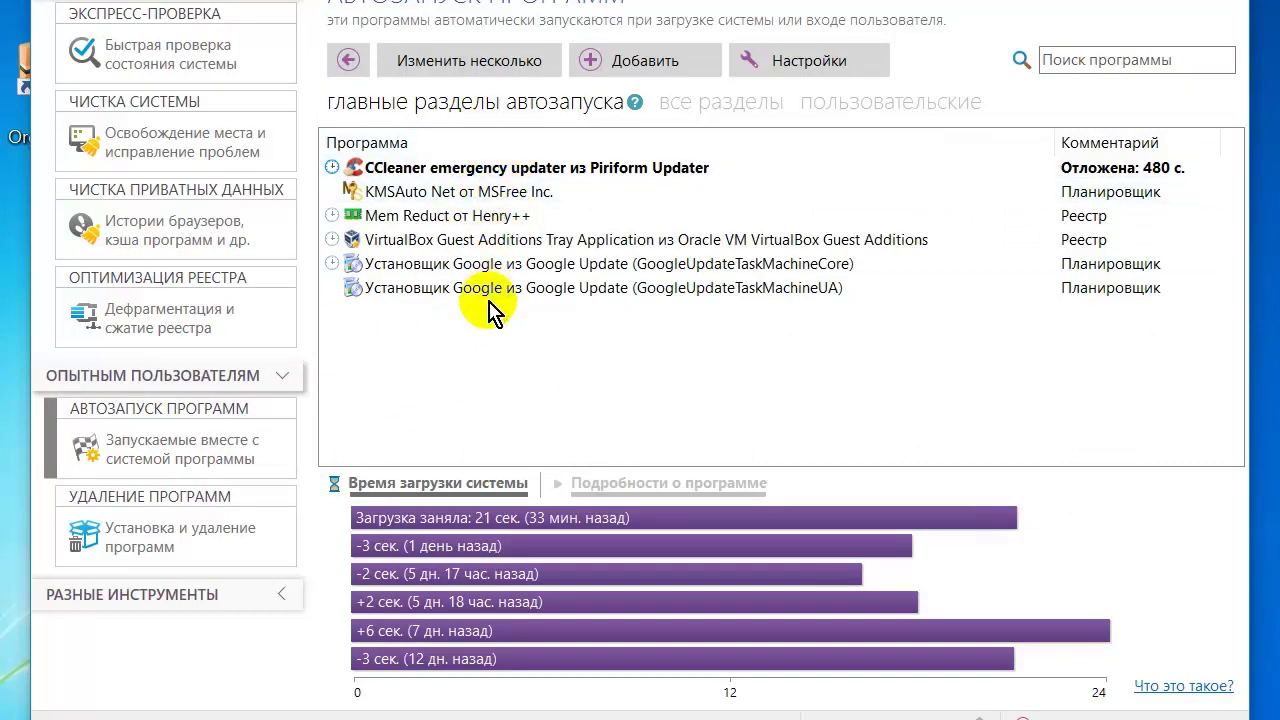
# Examine the startup options of the VirtualBox Guest Additions Tray Application, including temporary disabling, delayed loading and deletion
pyautogui.rightClick(680, 245)
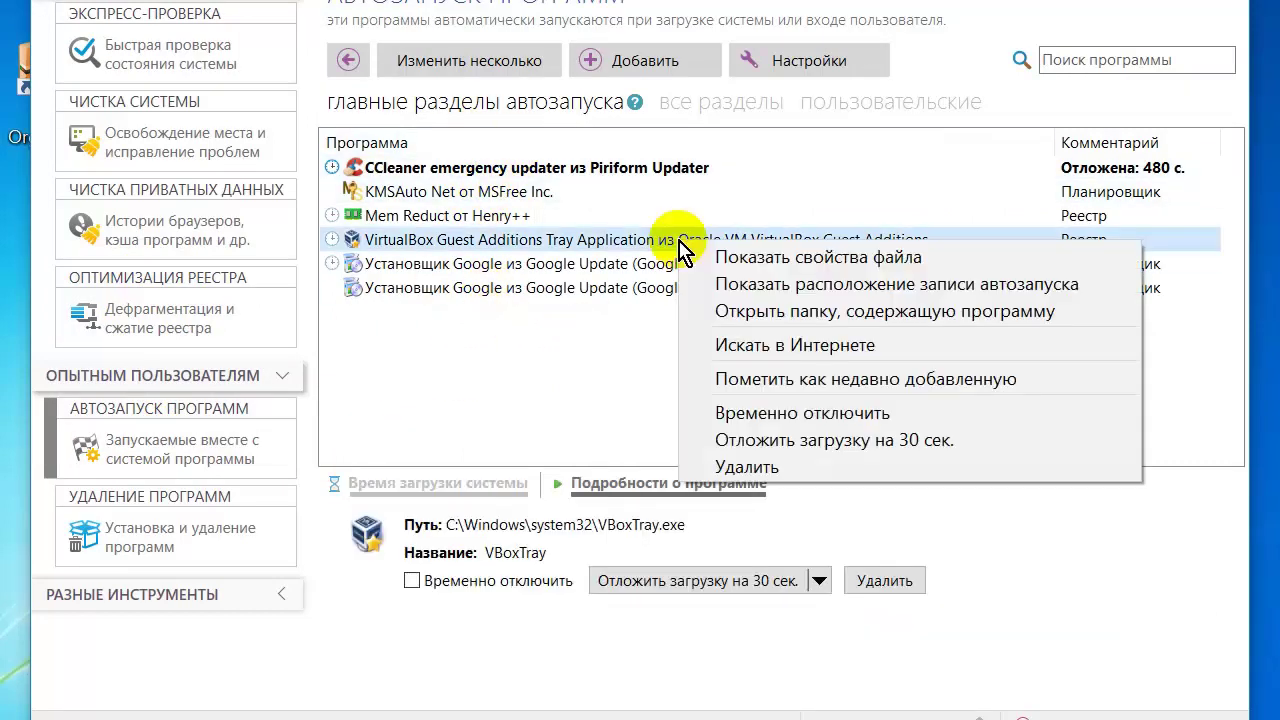
pyautogui.click(541, 247)
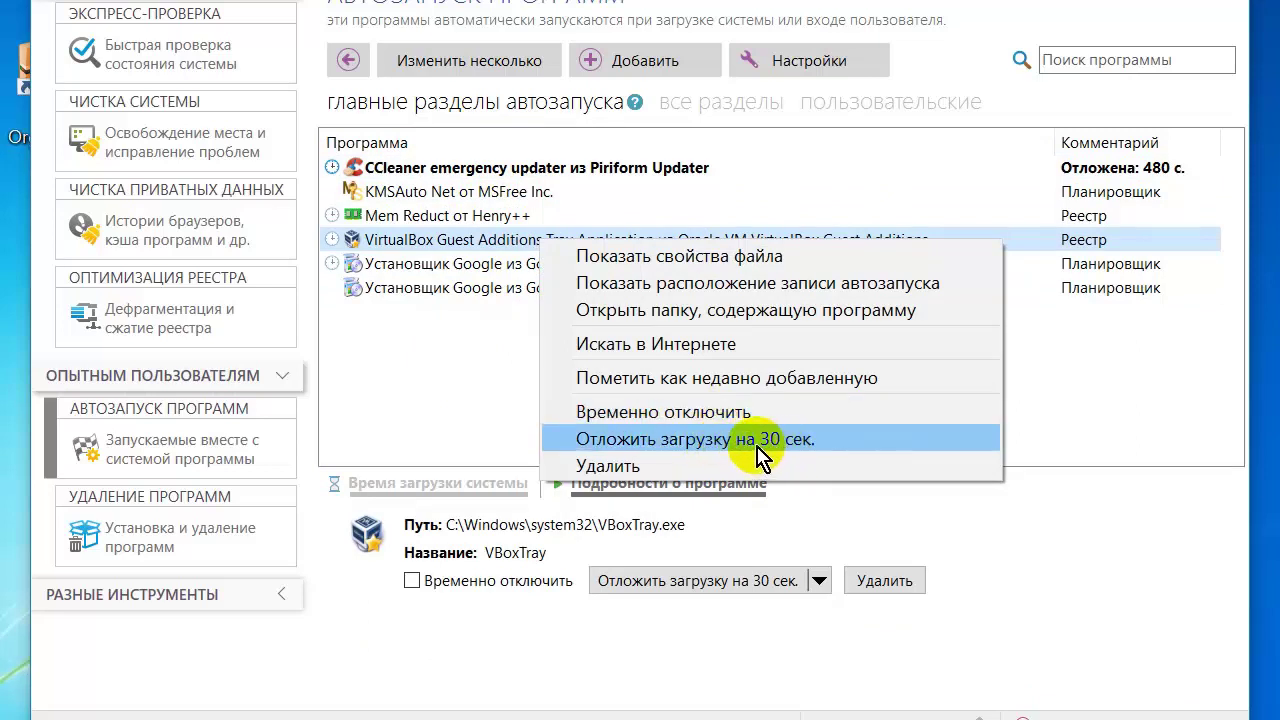
pyautogui.click(529, 243)
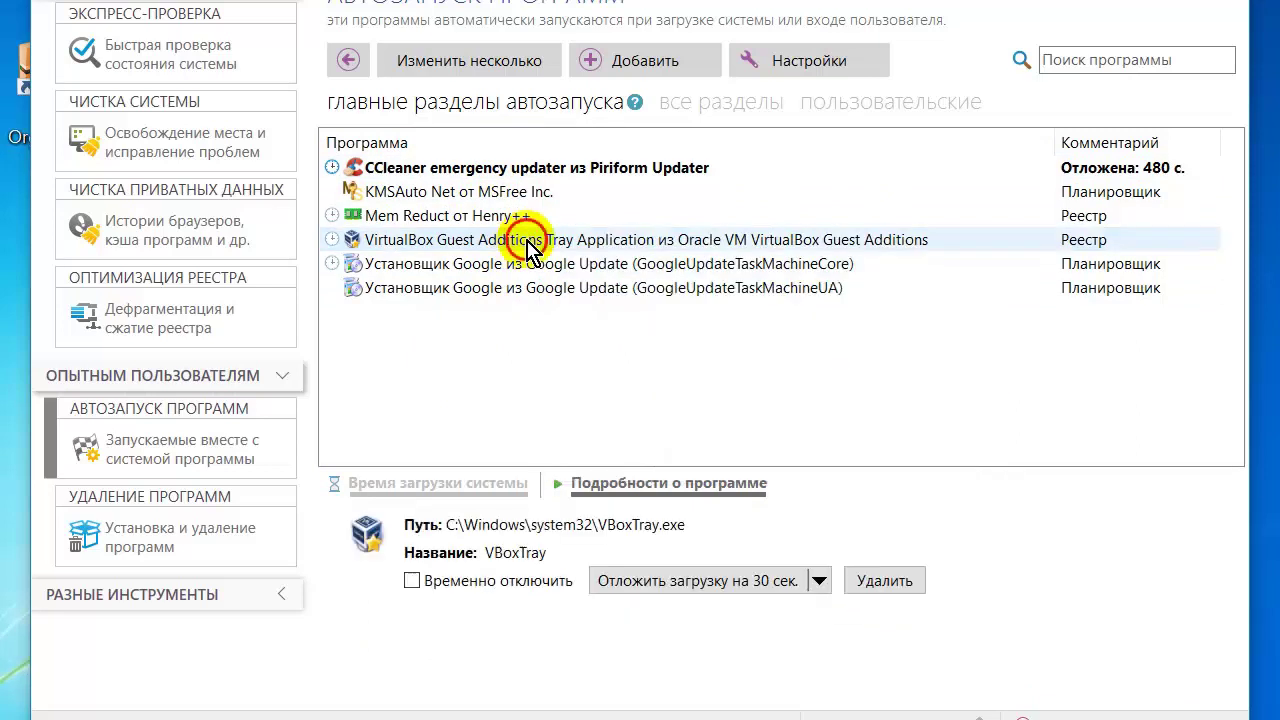
pyautogui.click(819, 581)
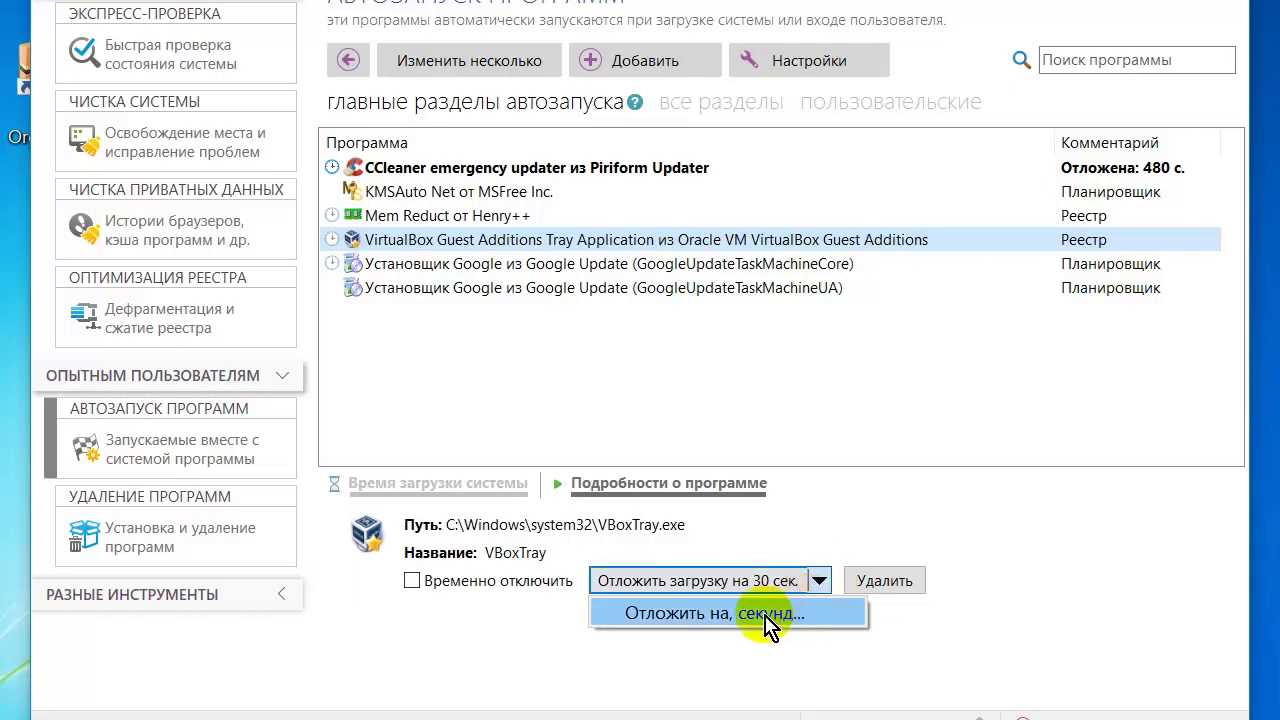
pyautogui.click(820, 581)
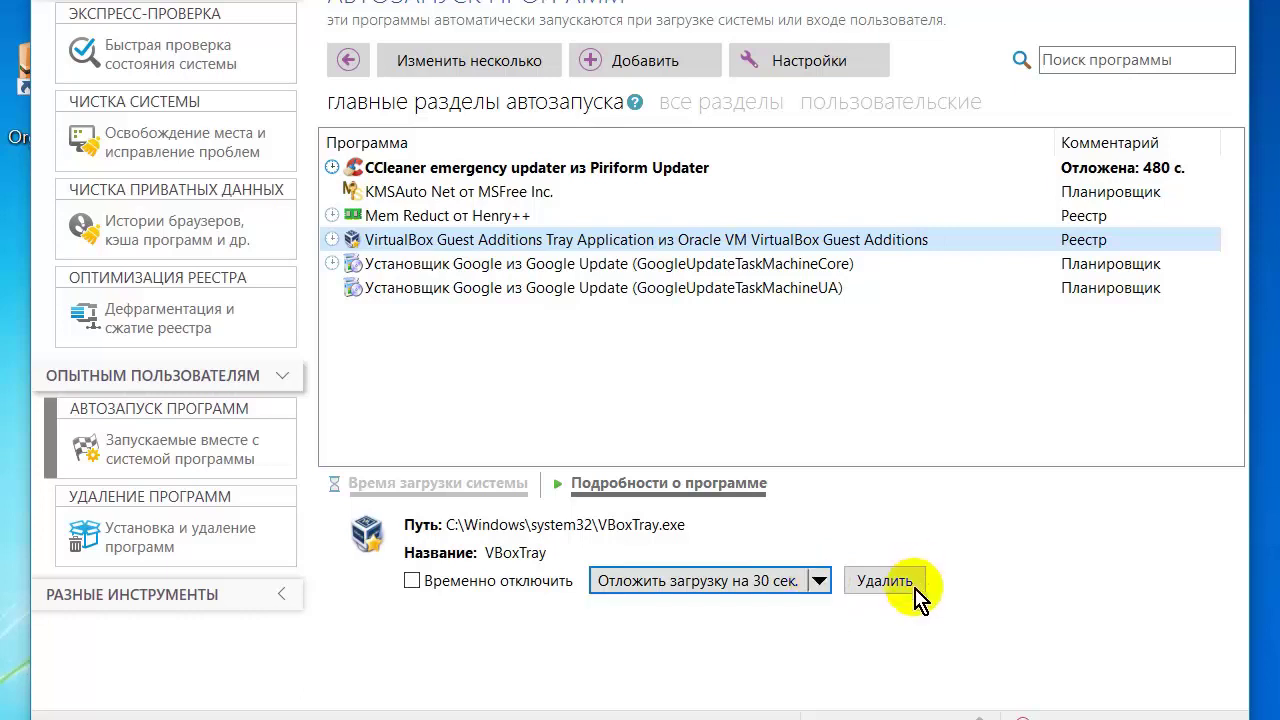
# Open the program removal tool, inspect the Nightly 63.0a1 (x86 ru) entry and search for traces of already removed programs
pyautogui.click(145, 525)
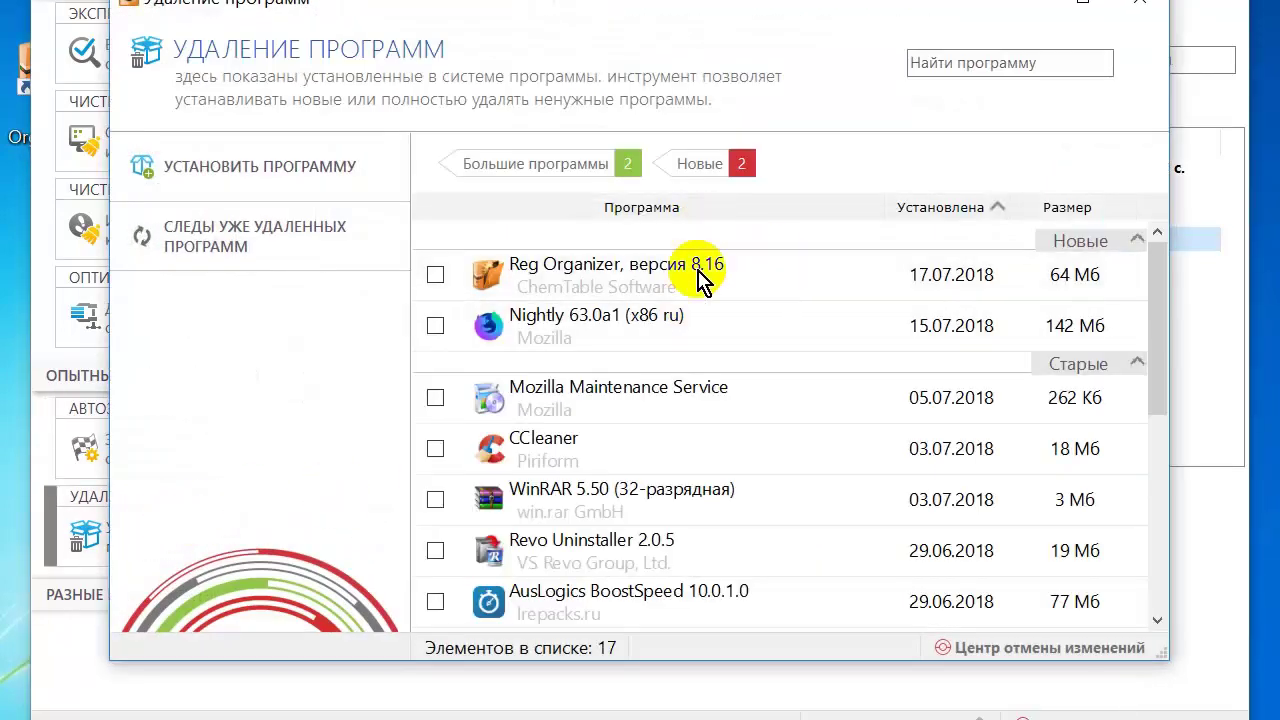
pyautogui.click(1146, 305)
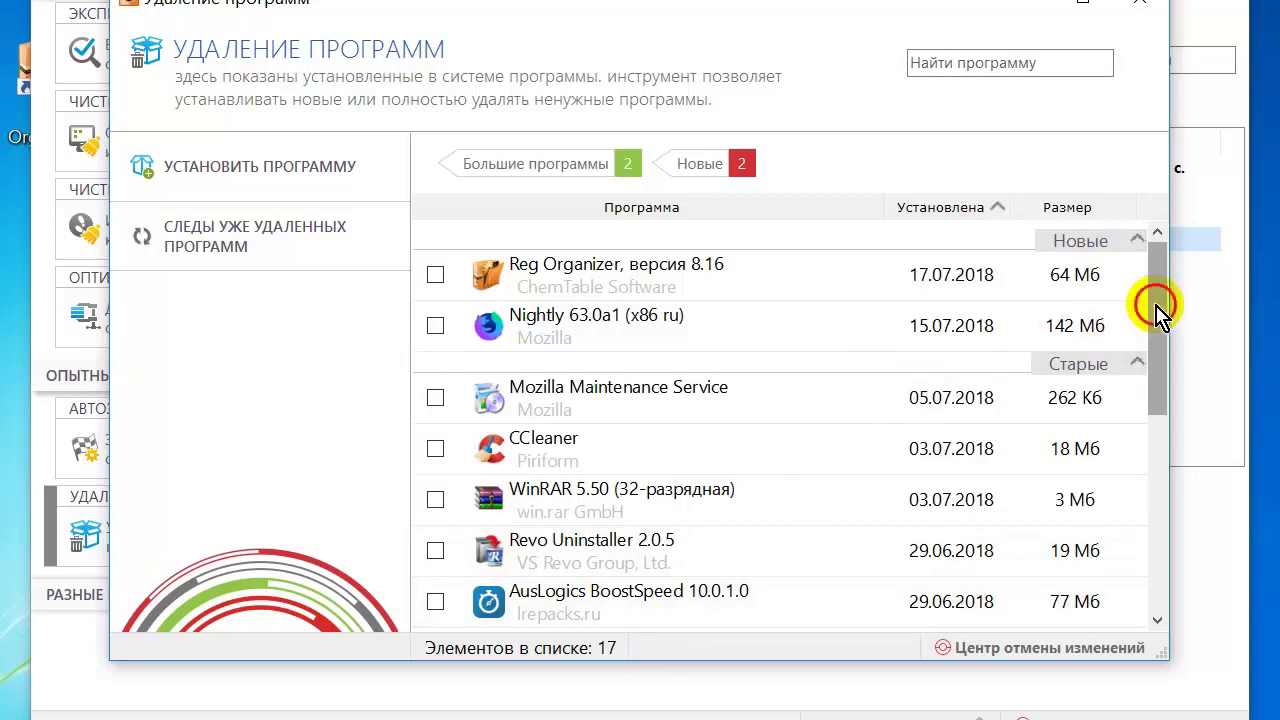
pyautogui.click(434, 330)
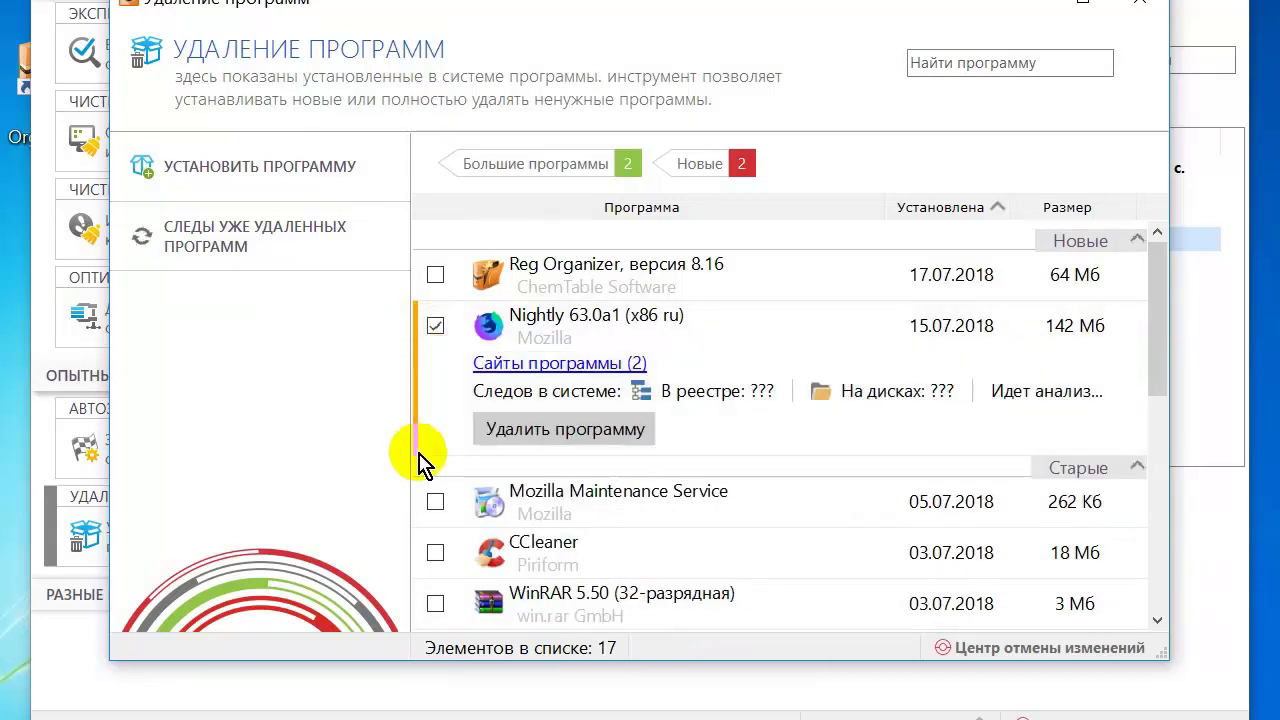
pyautogui.click(226, 234)
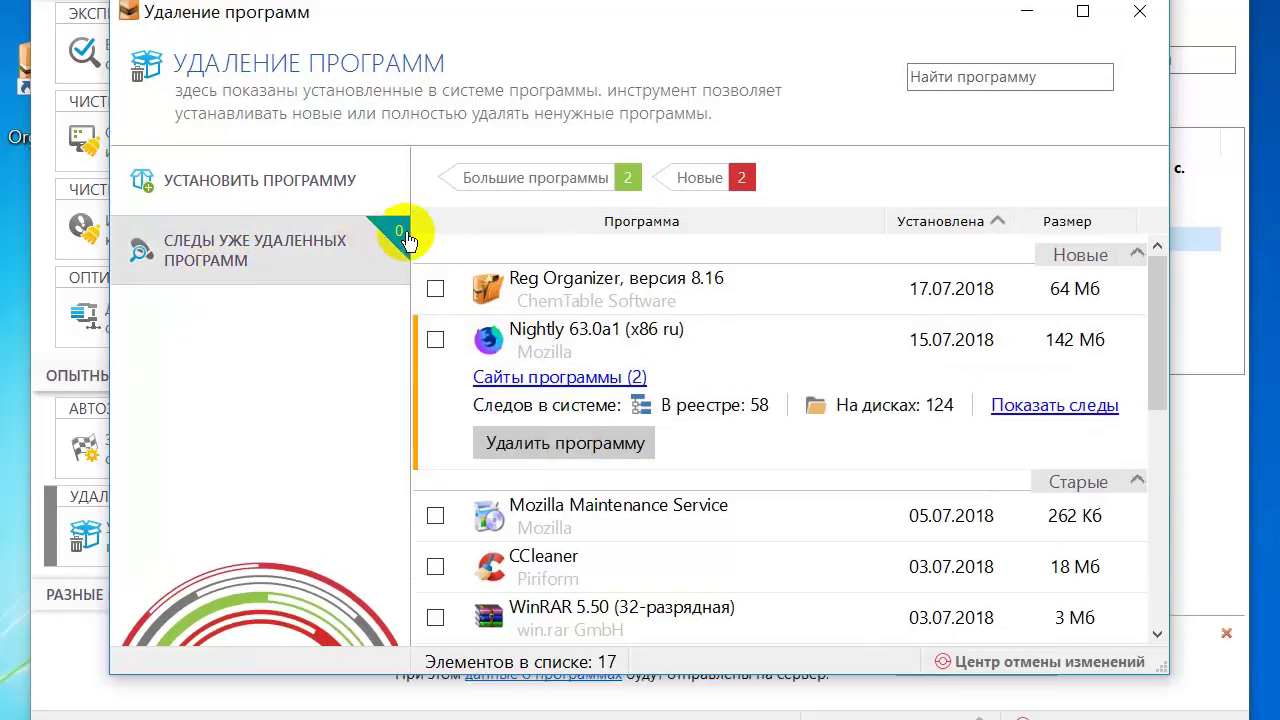
# Close the program removal window and dismiss the drag-to-uninstall tip so that it is not shown again
pyautogui.click(1139, 12)
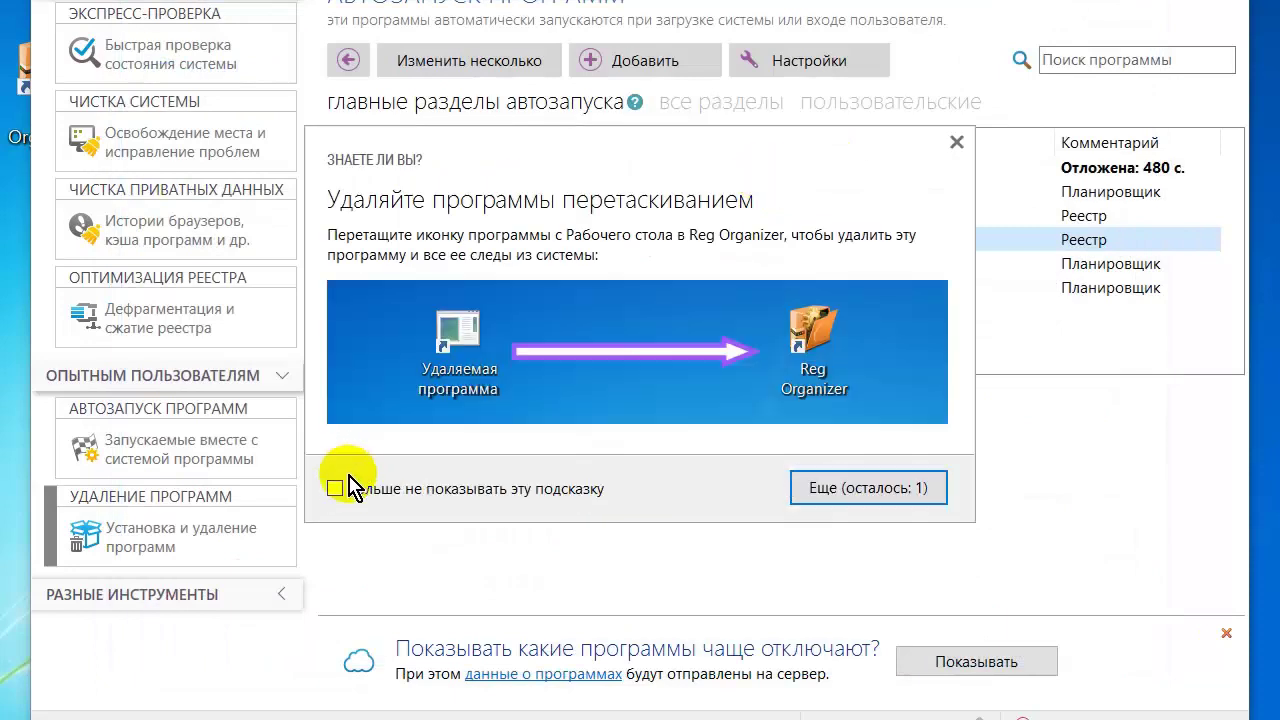
pyautogui.click(335, 489)
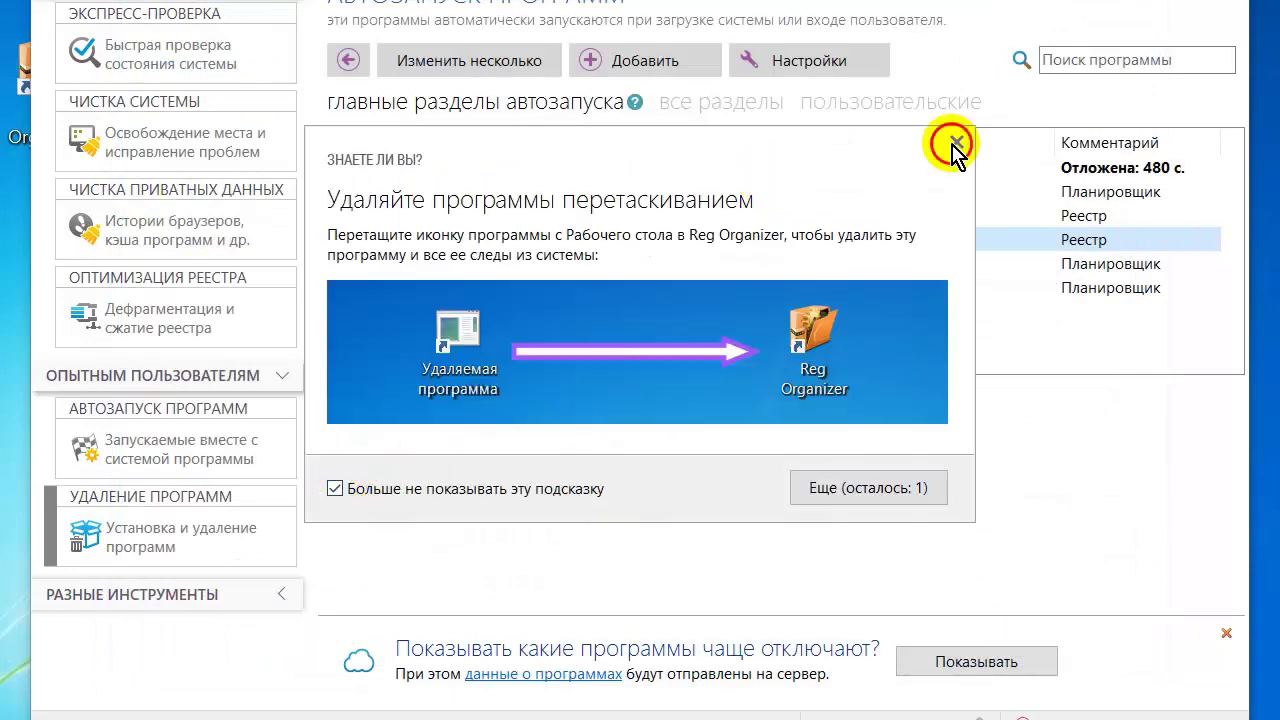
pyautogui.click(956, 142)
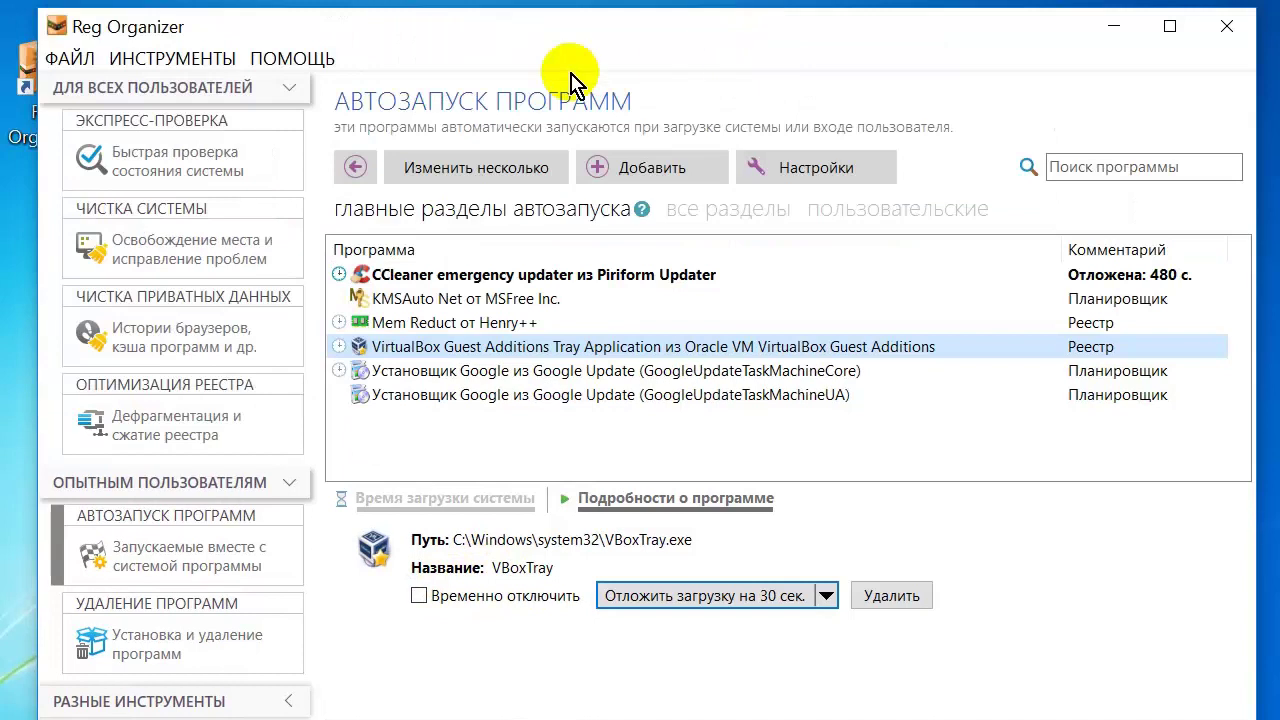
# Open the program settings and disable the commands in the Windows context menu
pyautogui.click(74, 0)
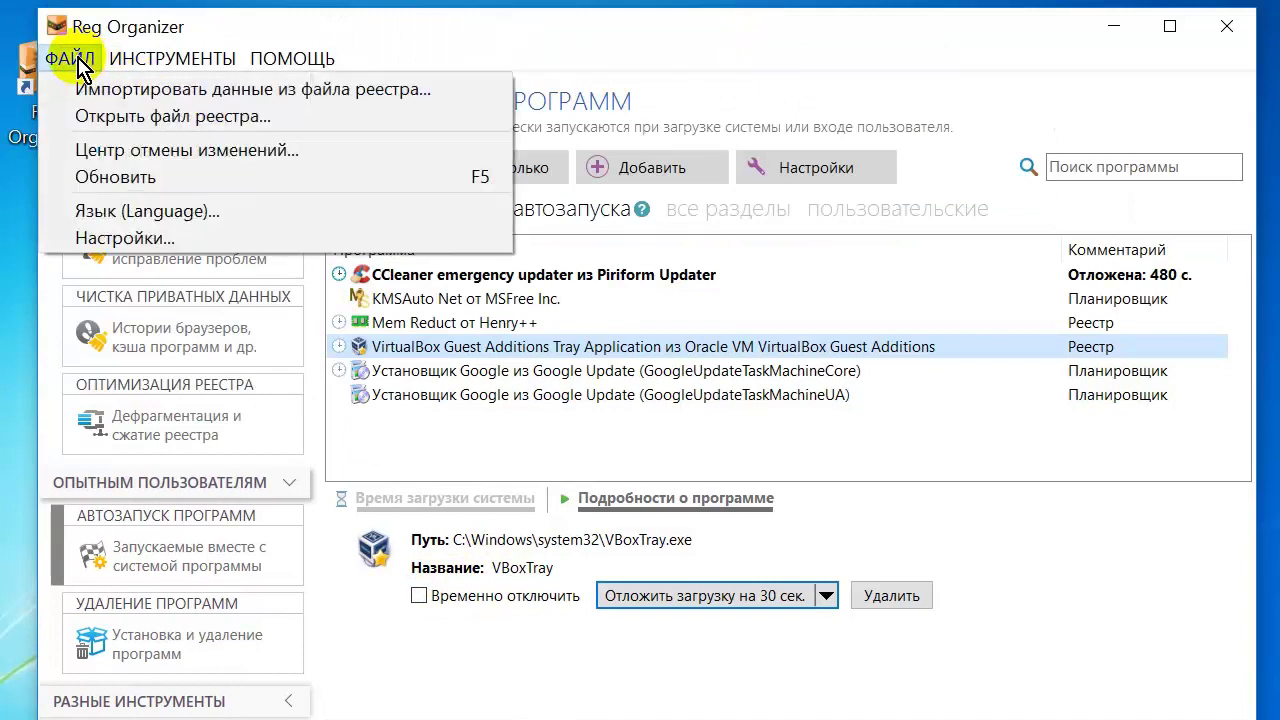
pyautogui.click(100, 238)
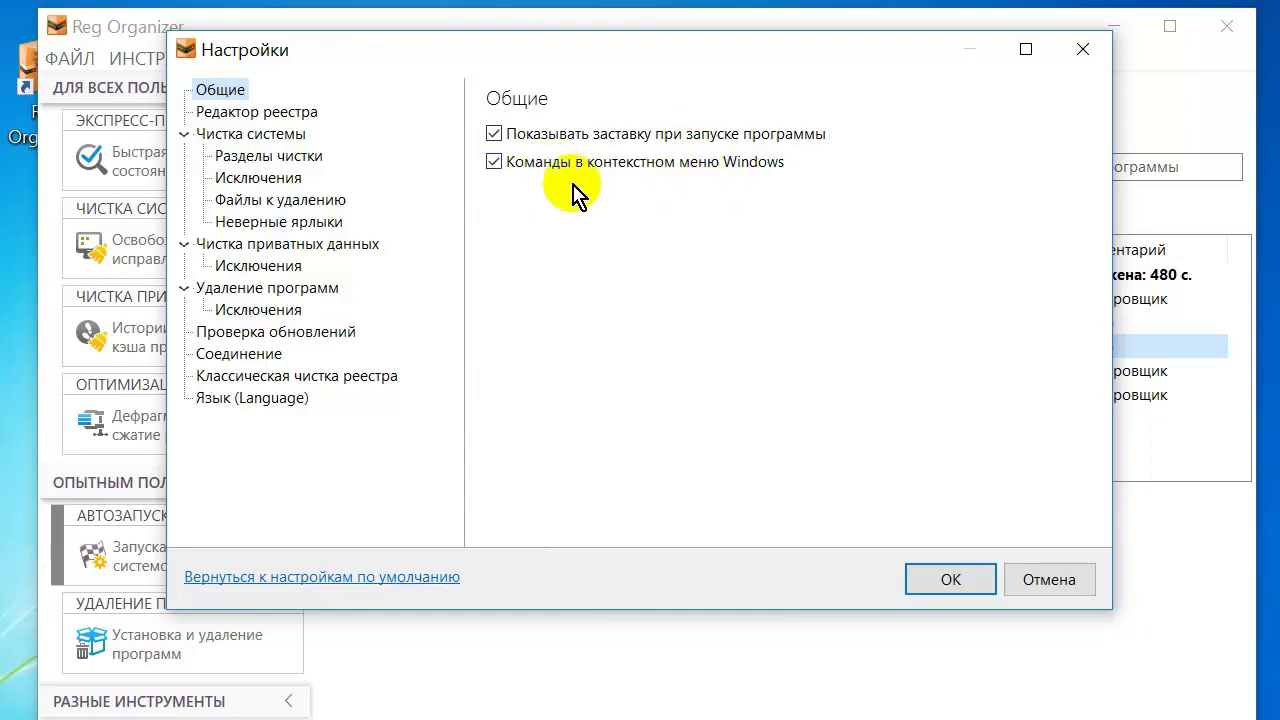
pyautogui.click(494, 162)
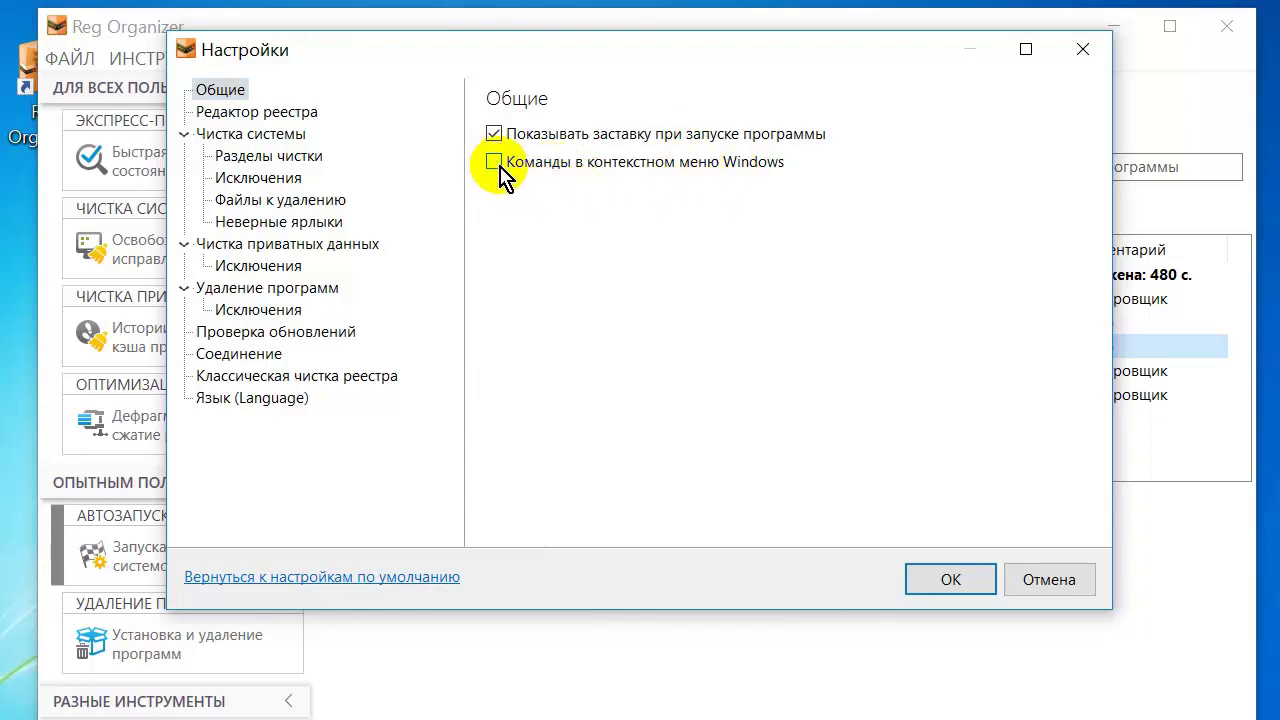
# Review the registry editor and system cleaning settings, and turn off notifications about Reg Organizer beta versions
pyautogui.click(254, 114)
pyautogui.click(256, 176)
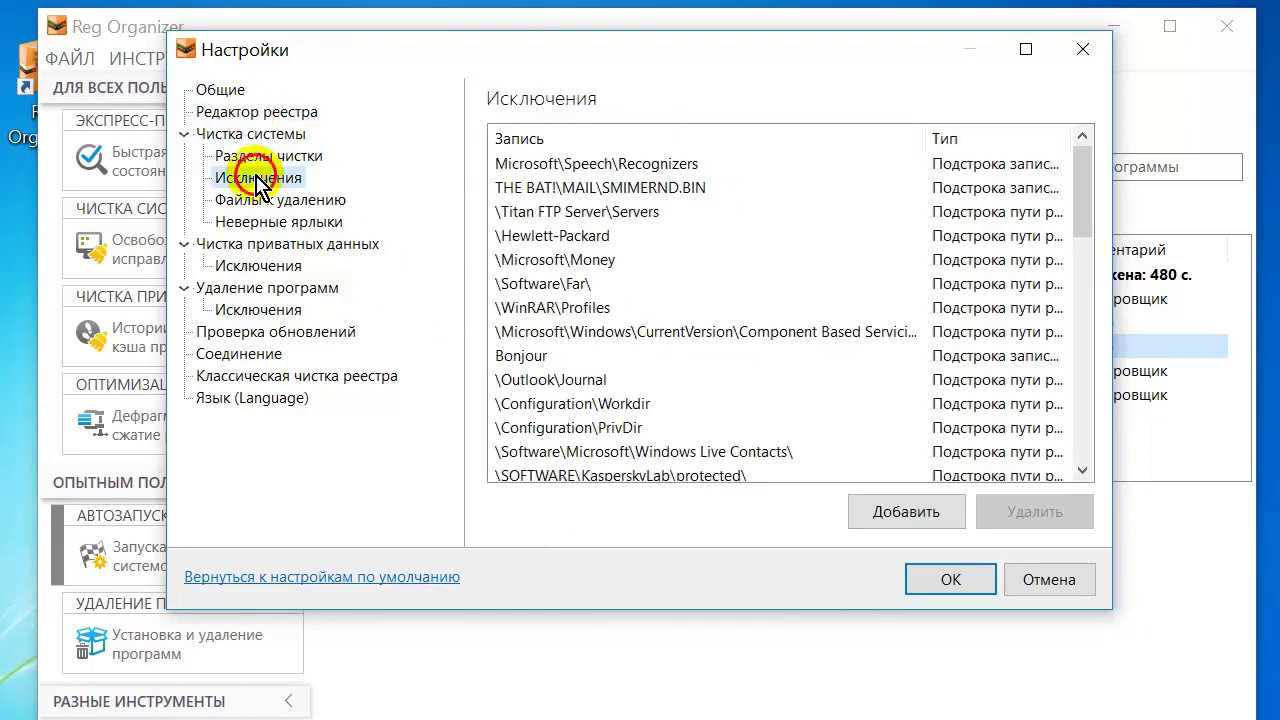
pyautogui.click(268, 198)
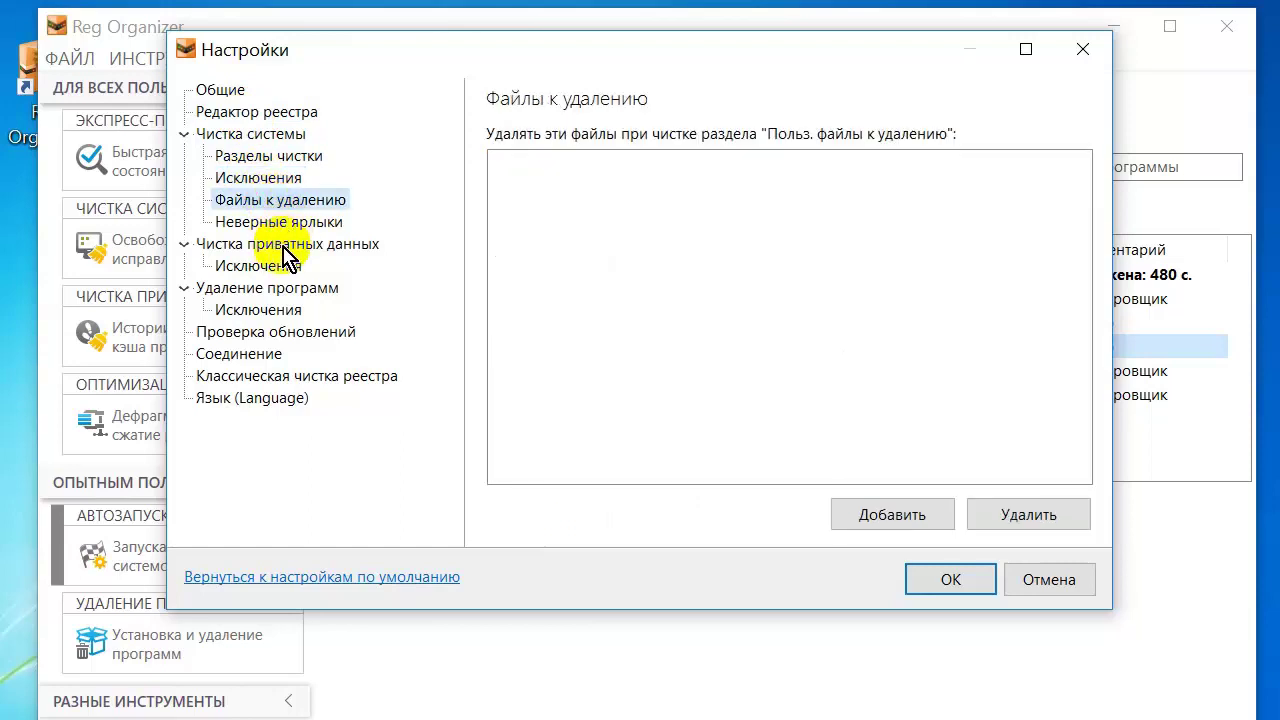
pyautogui.click(288, 222)
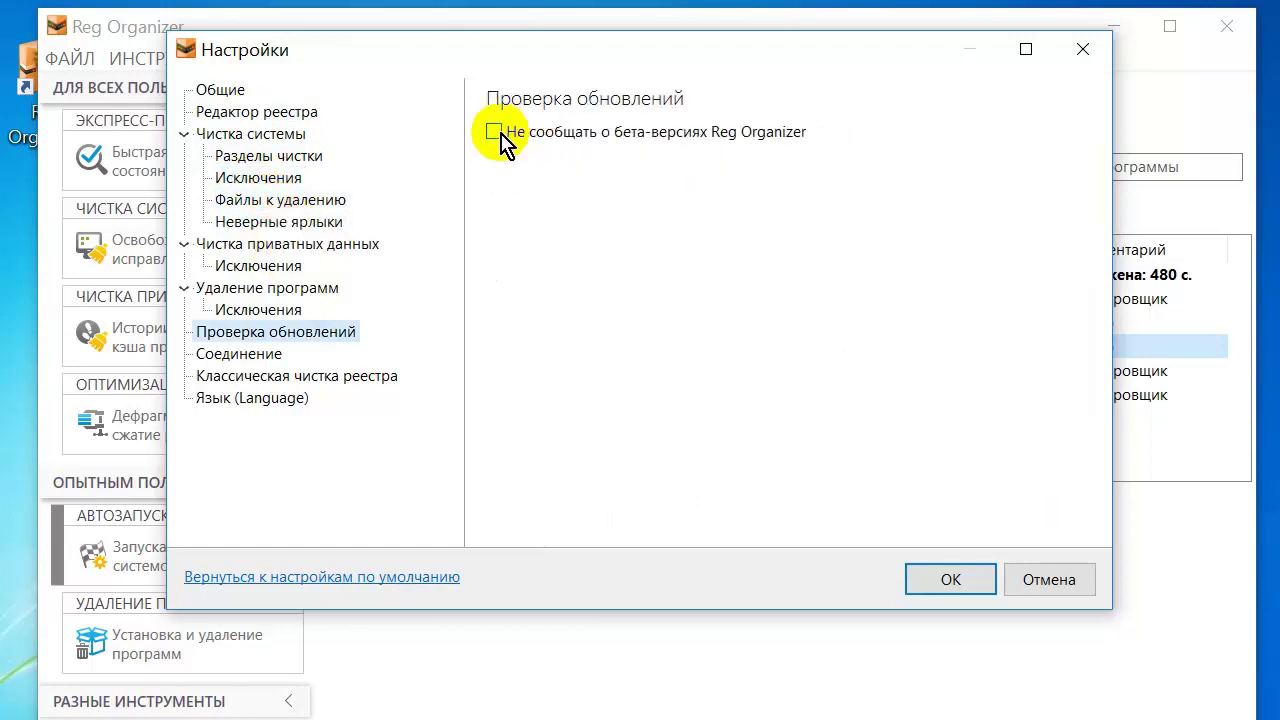
pyautogui.click(496, 132)
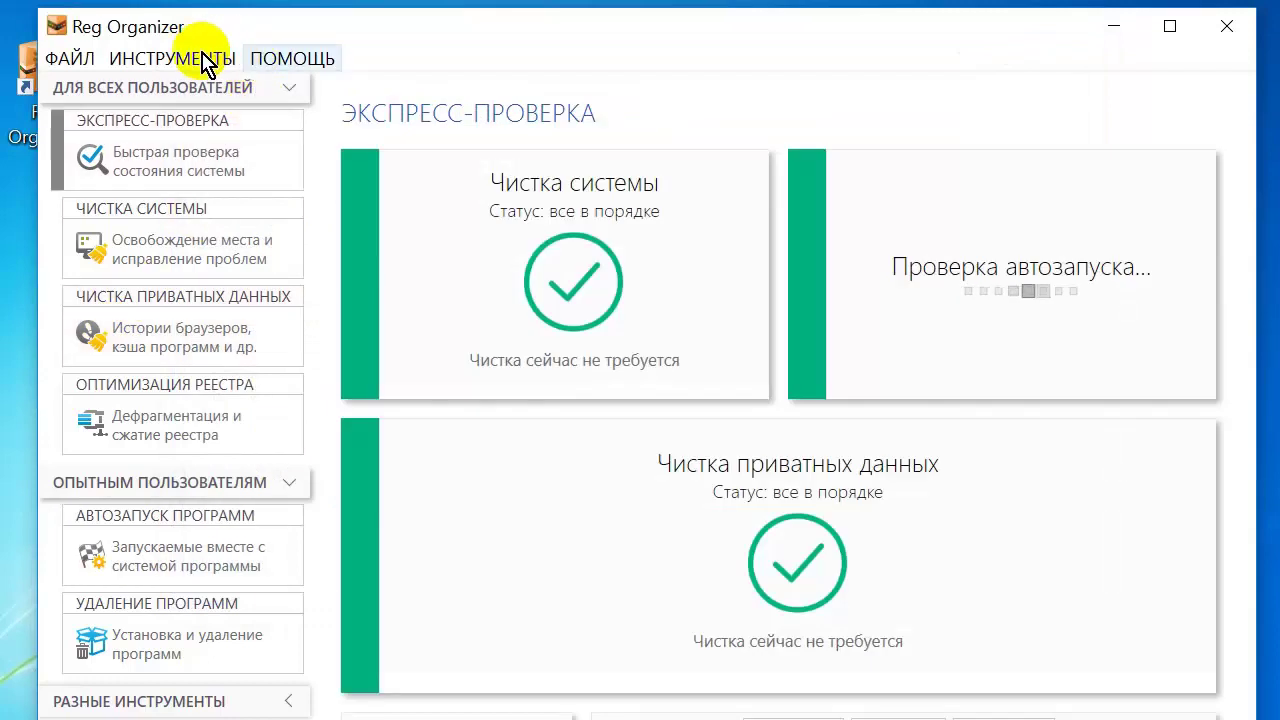
# Look through the available tools and help commands, and check the version and license type in the program's About window
pyautogui.click(200, 58)
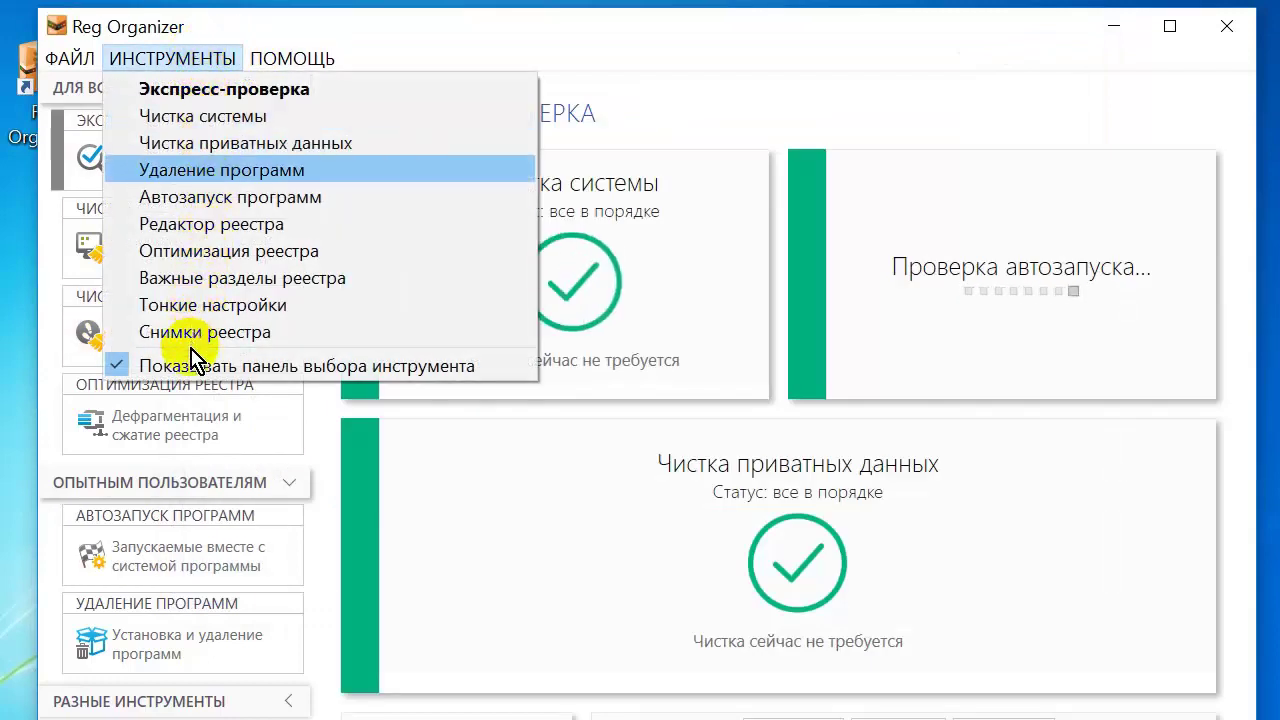
pyautogui.click(282, 62)
pyautogui.click(282, 62)
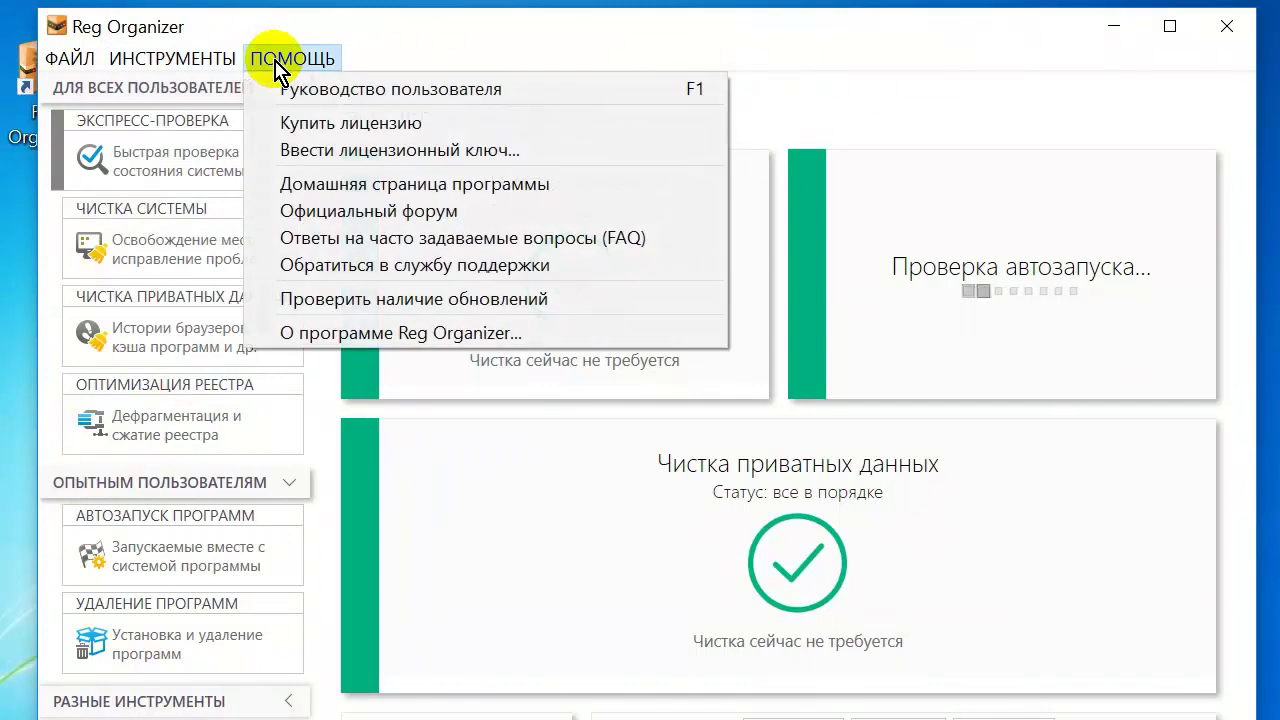
pyautogui.click(350, 335)
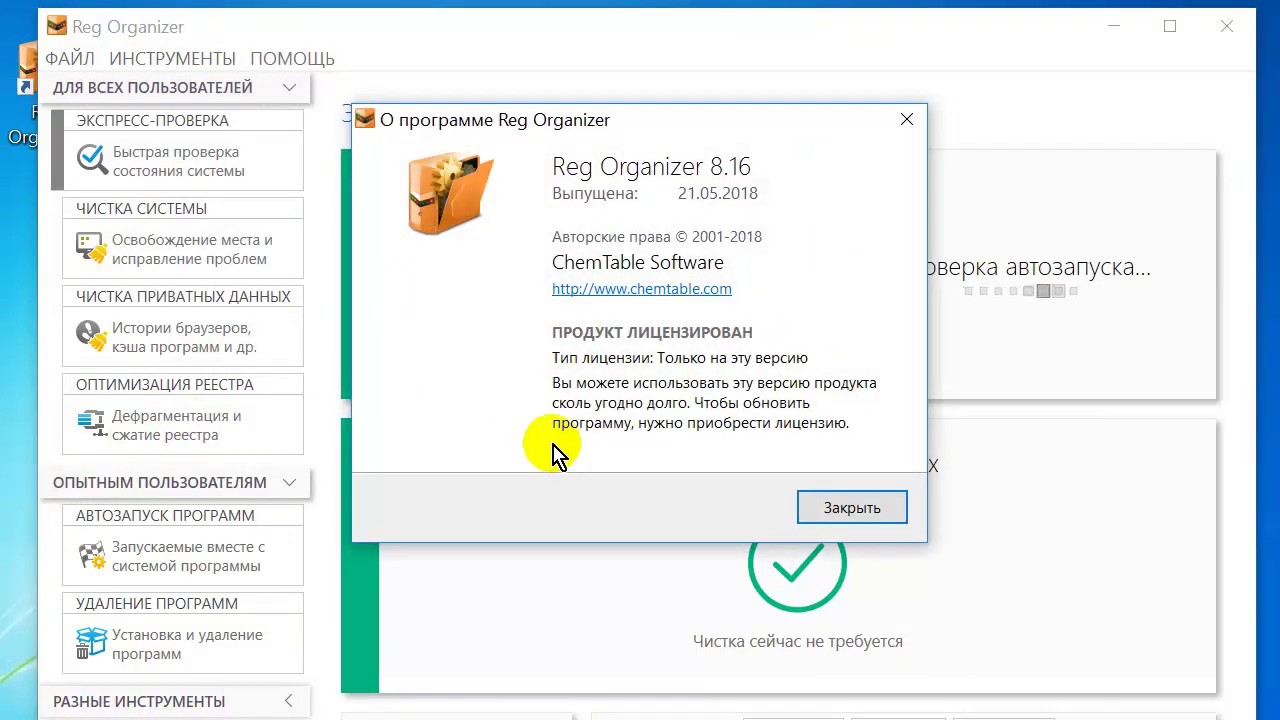
pyautogui.press('Escape')
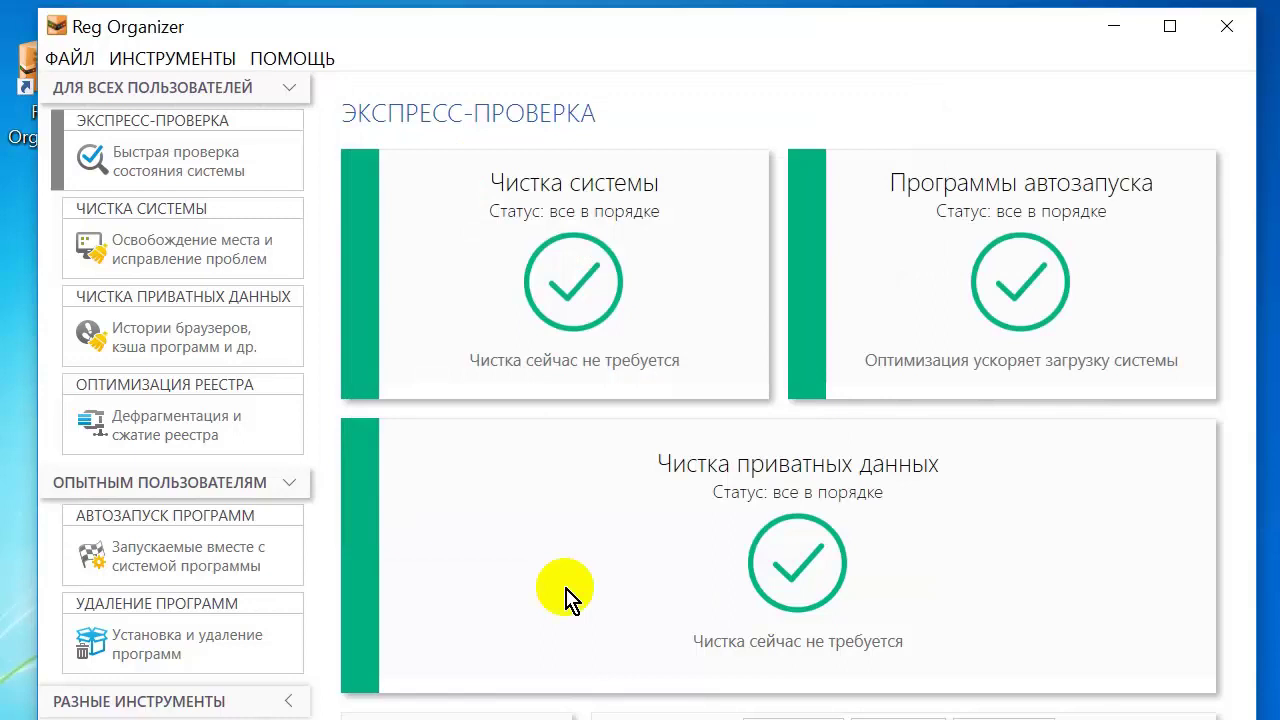